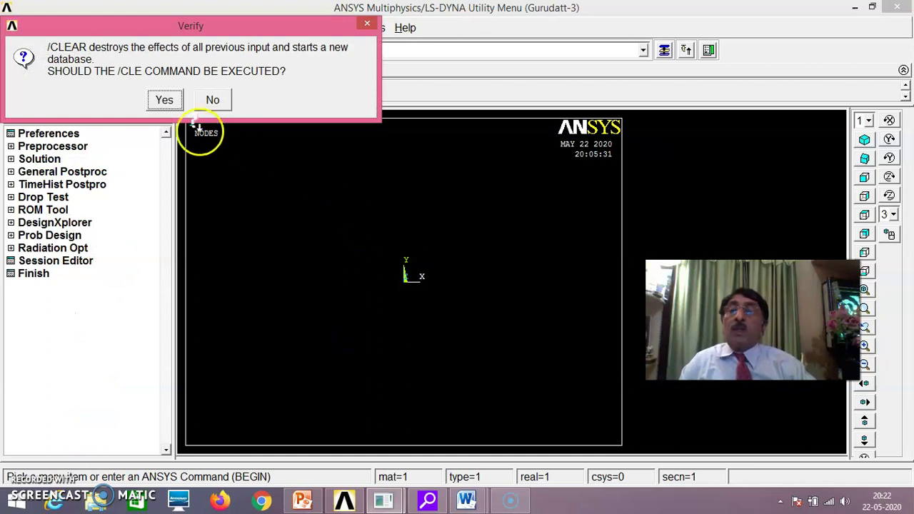
Confirm clearing the database, and change the jobname's number suffix to 4 with new log and error files enabled
click(163, 99)
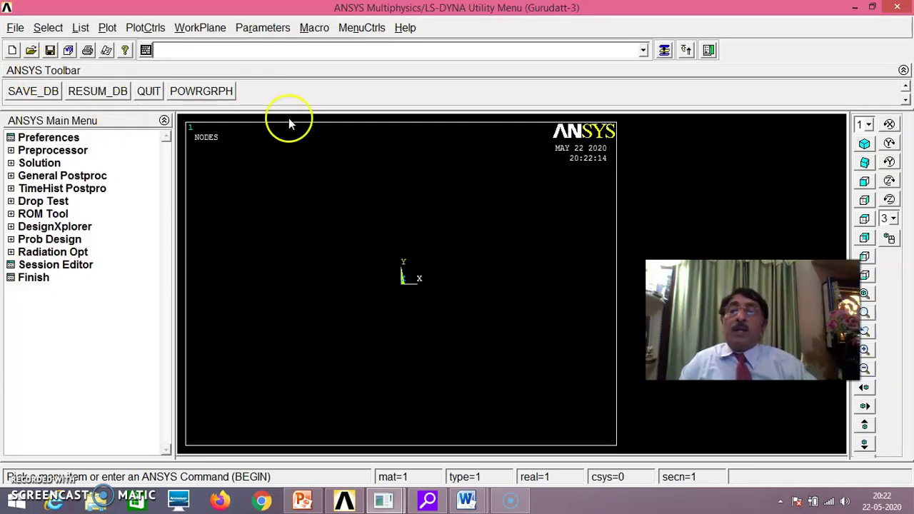
click(14, 27)
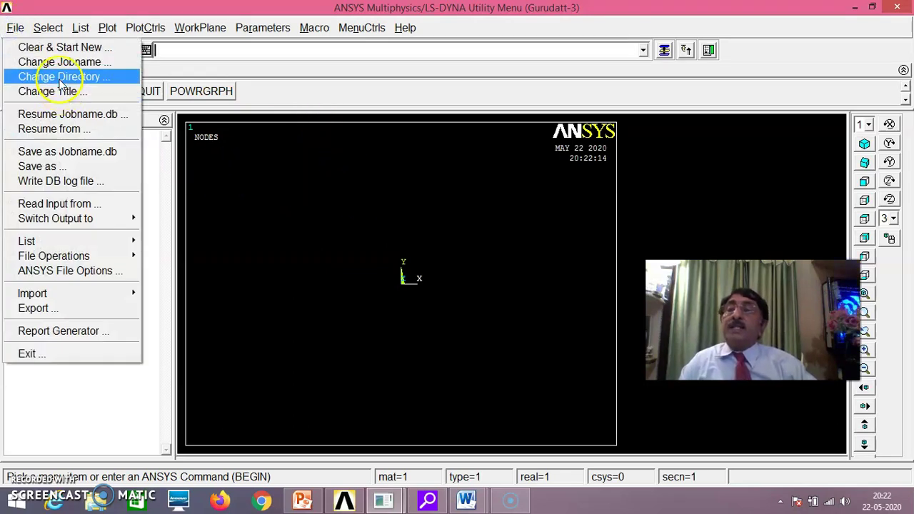
click(63, 62)
click(516, 234)
key(BackSpace)
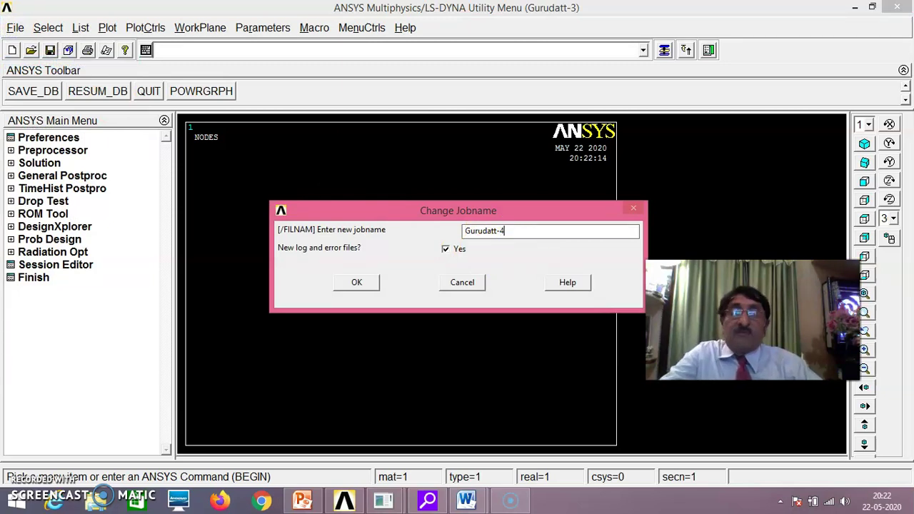
click(446, 251)
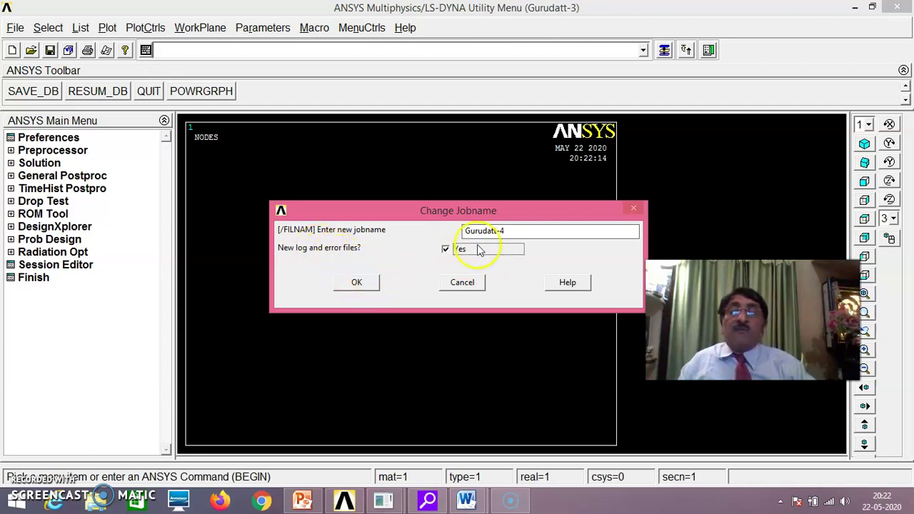
click(357, 283)
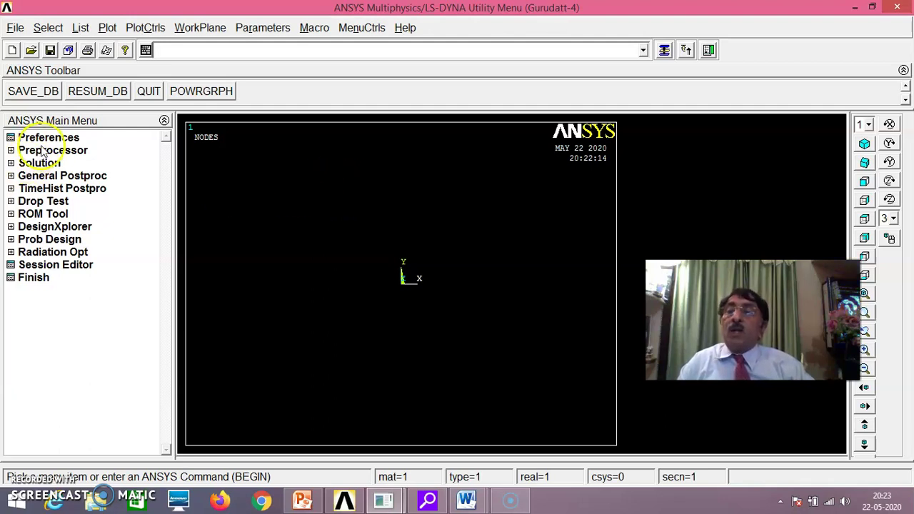
Change the analysis title to "Plate With A Hole -Quarter Symmetry" and refresh the graphics display with Fit
click(16, 27)
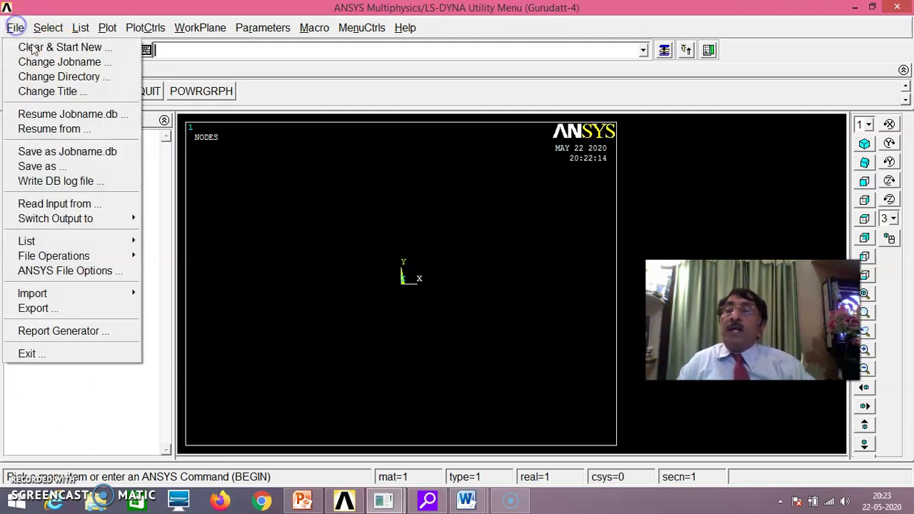
click(57, 91)
click(468, 242)
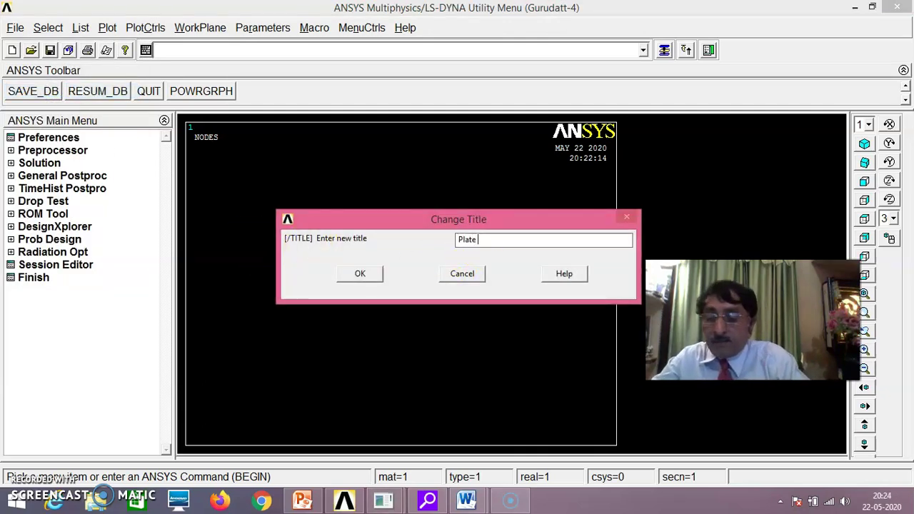
text(Plate With A Hole -Quarter Symmetry)
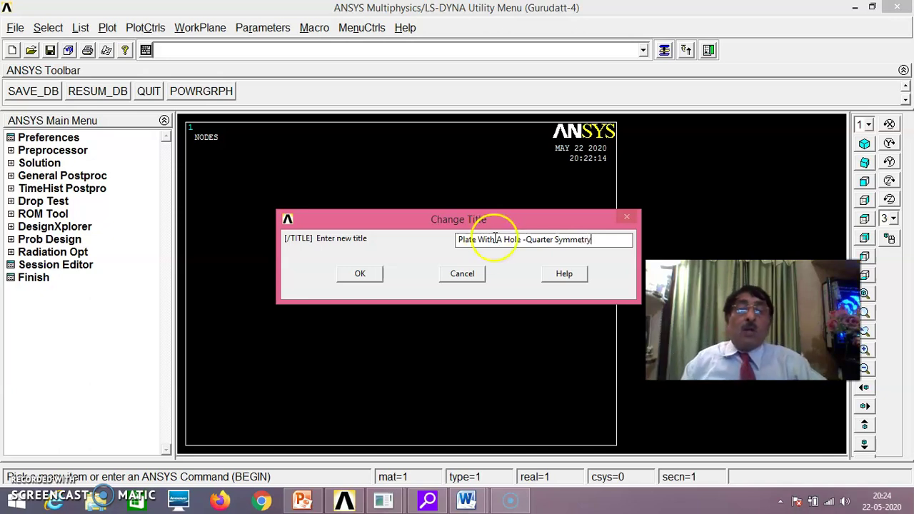
click(361, 272)
click(353, 205)
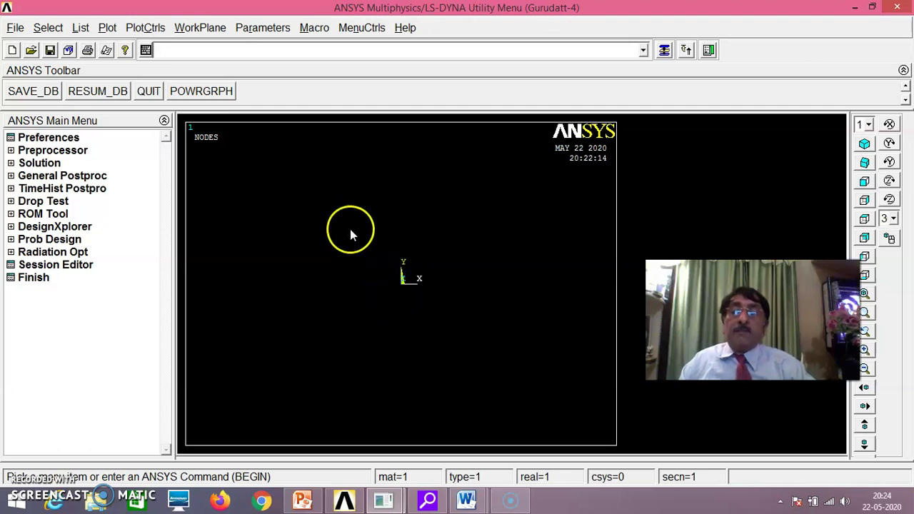
right_click(350, 229)
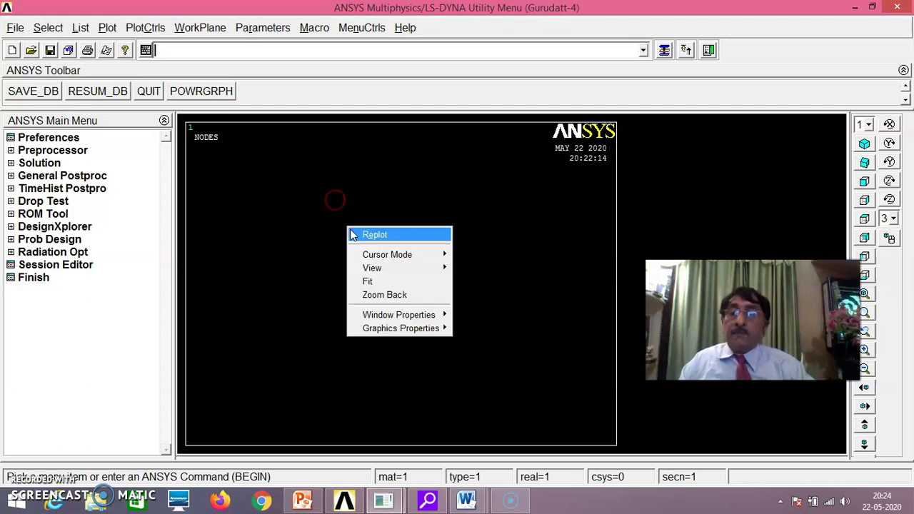
click(384, 283)
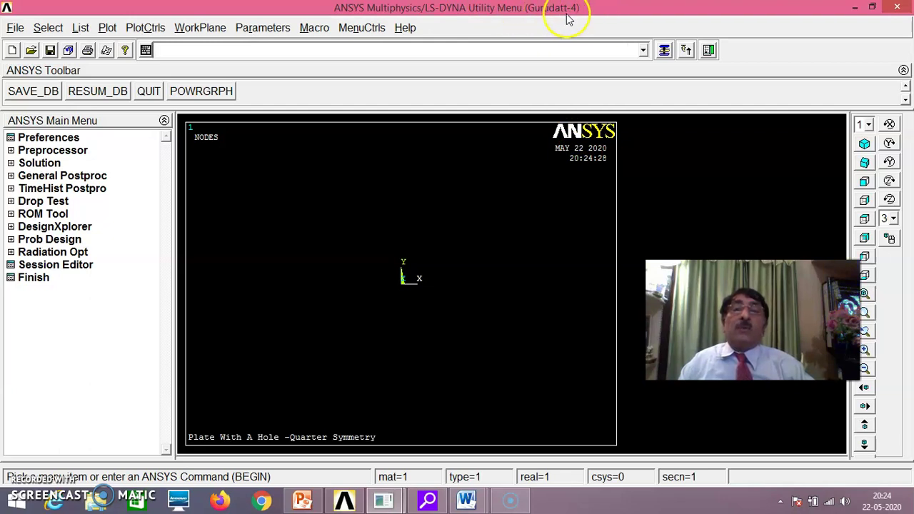
Set the GUI filtering preferences to the Structural discipline, keeping the h-Method option
click(47, 138)
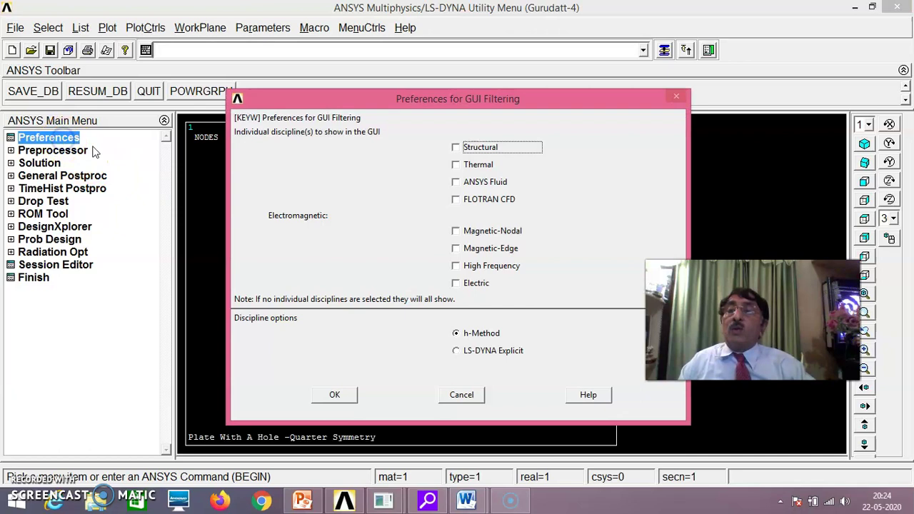
click(455, 147)
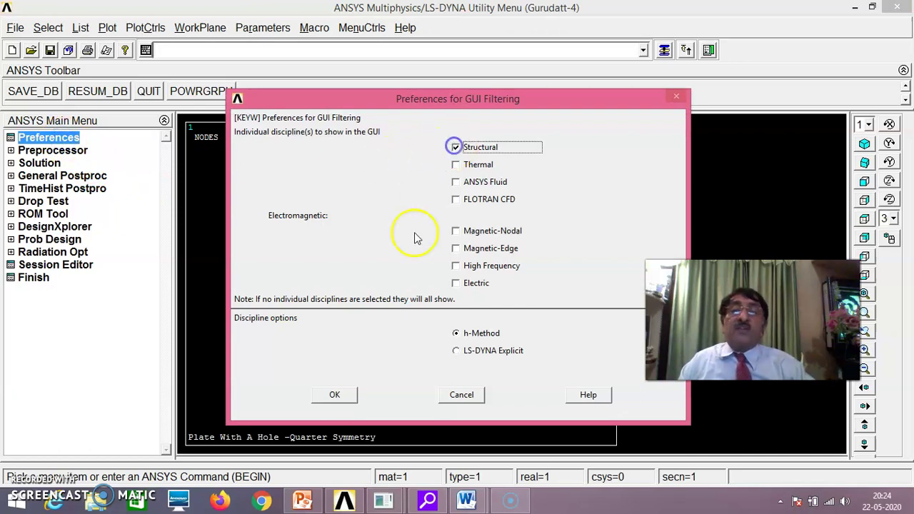
click(335, 395)
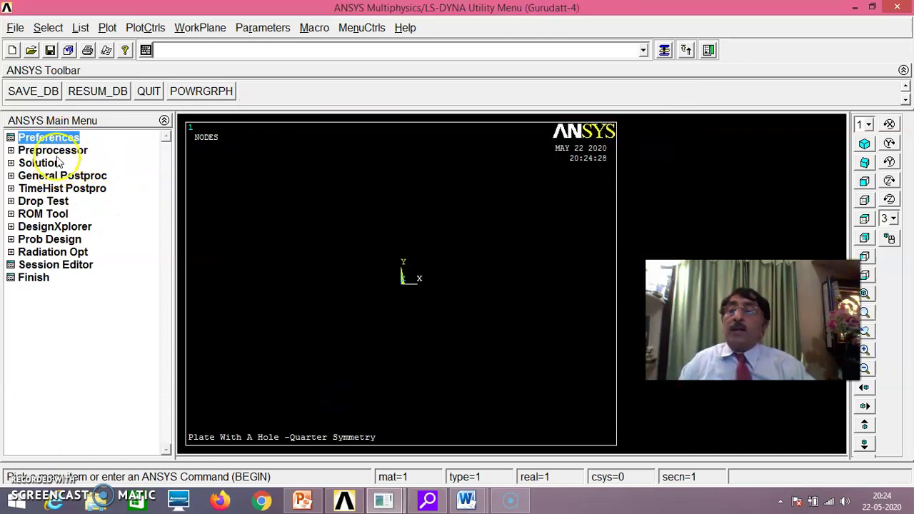
Add a Solid Quad 4 node 182 element type with reference number 1
click(57, 151)
click(69, 165)
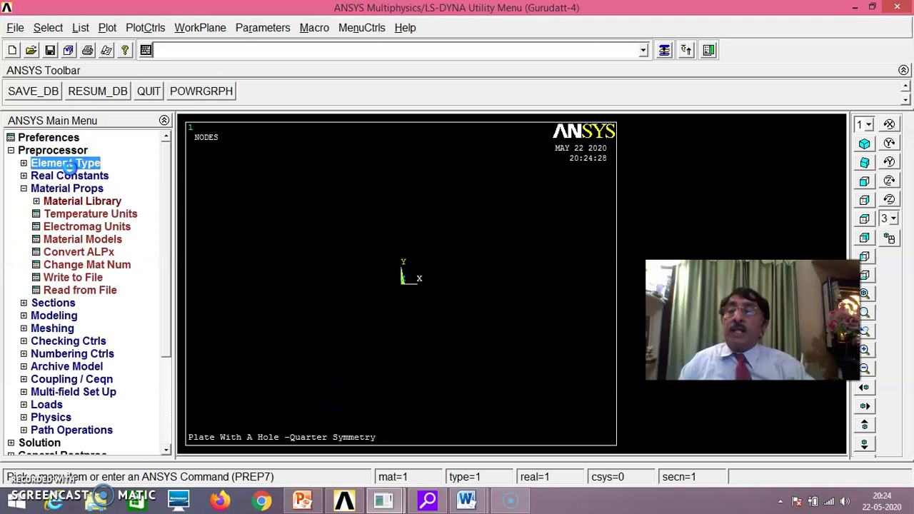
click(77, 176)
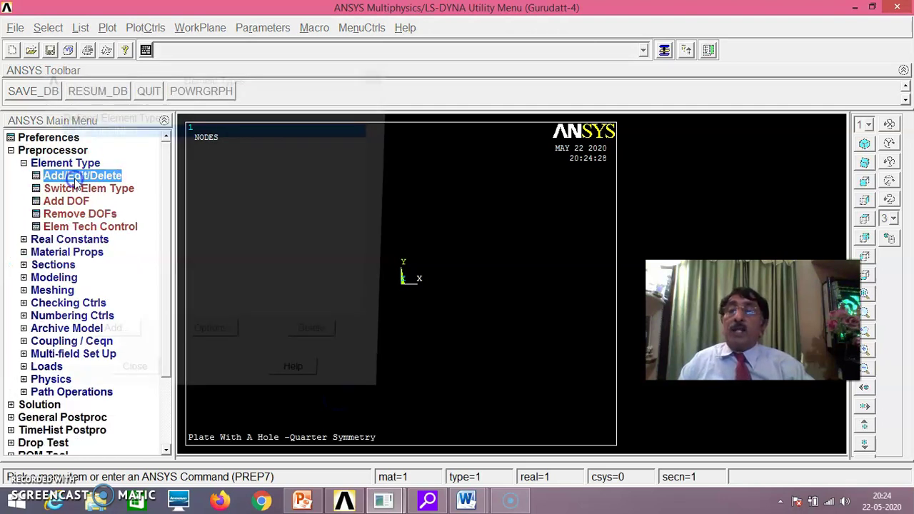
click(122, 344)
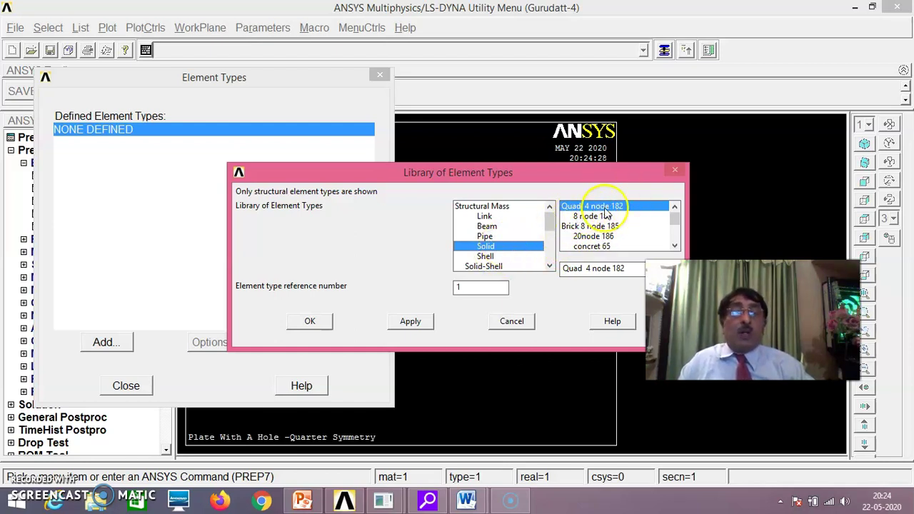
click(311, 322)
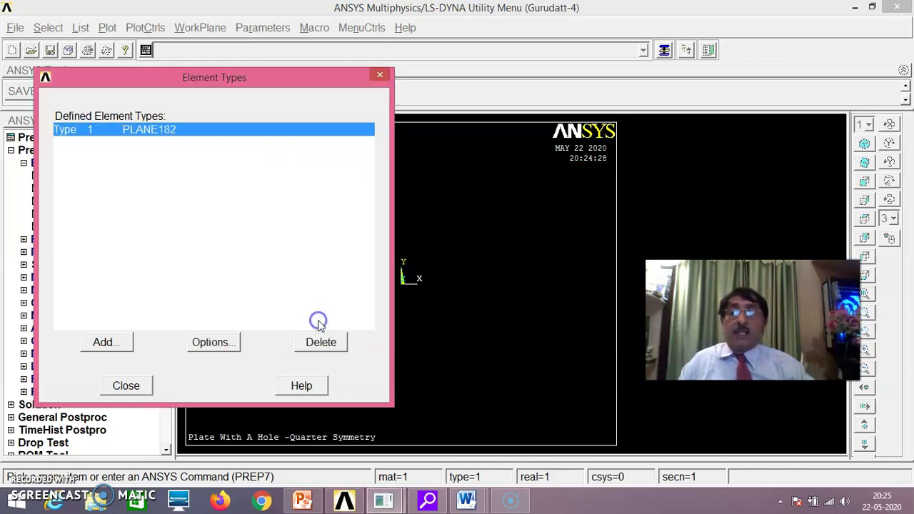
Set the PLANE182 element behavior (K3) to Plane strs w/thk and finish the element type definition
click(215, 342)
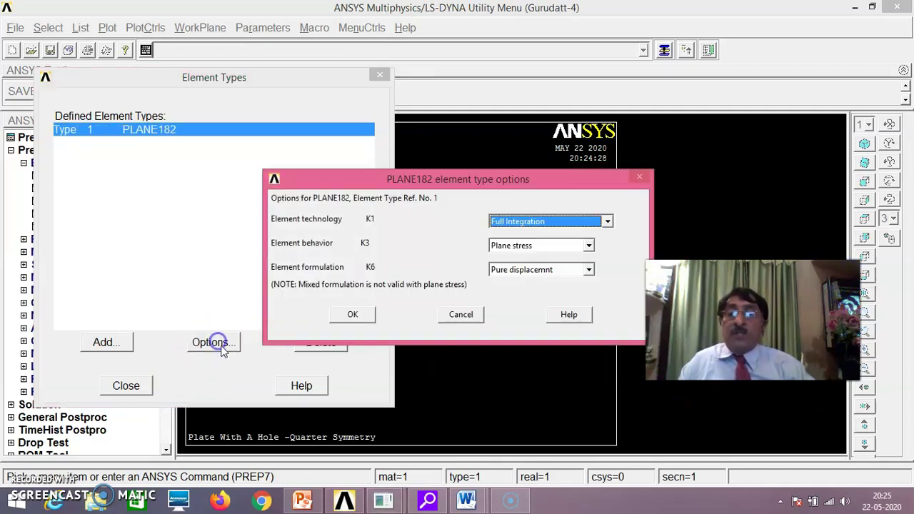
click(588, 247)
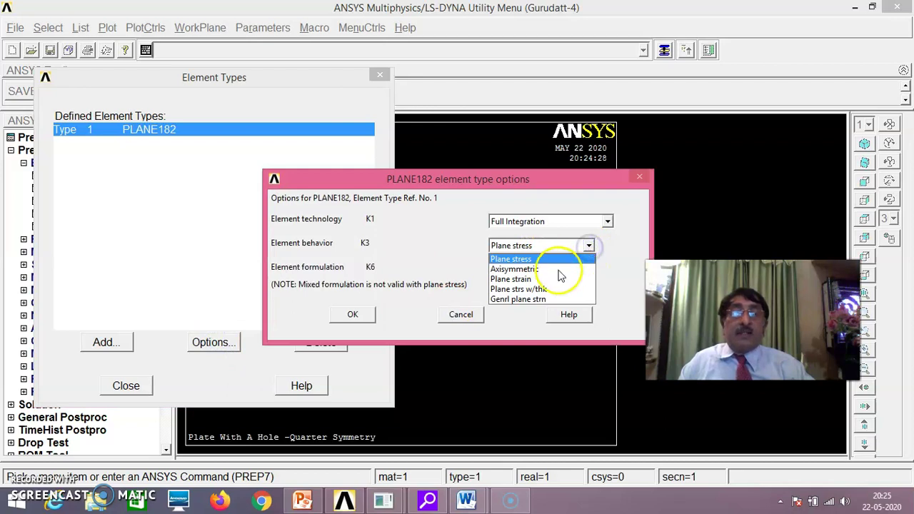
click(546, 290)
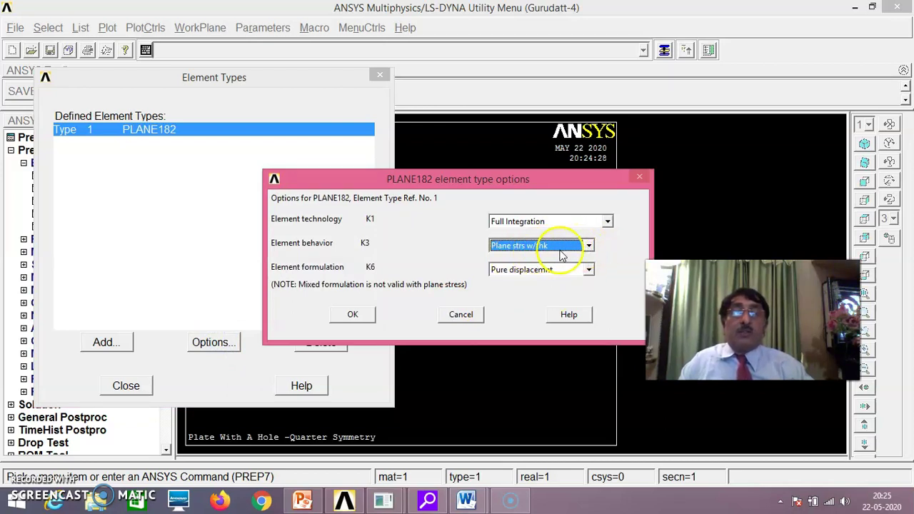
click(353, 314)
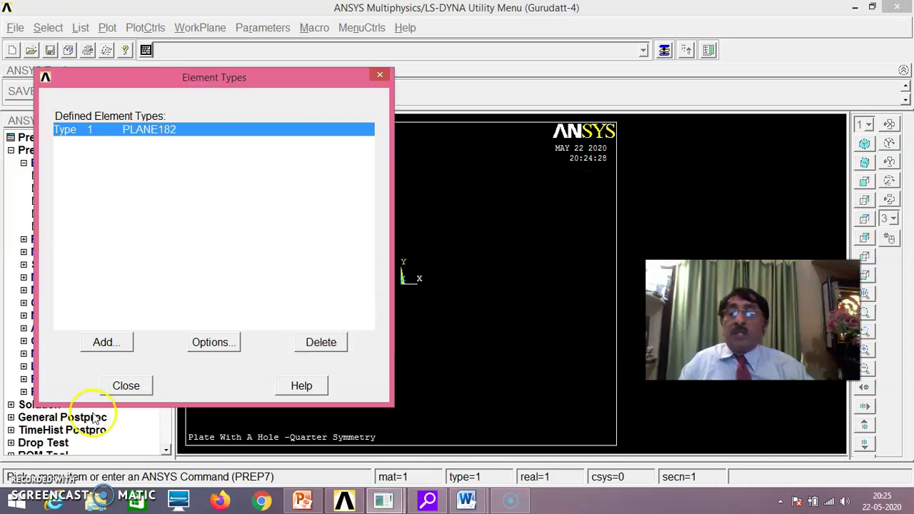
click(126, 385)
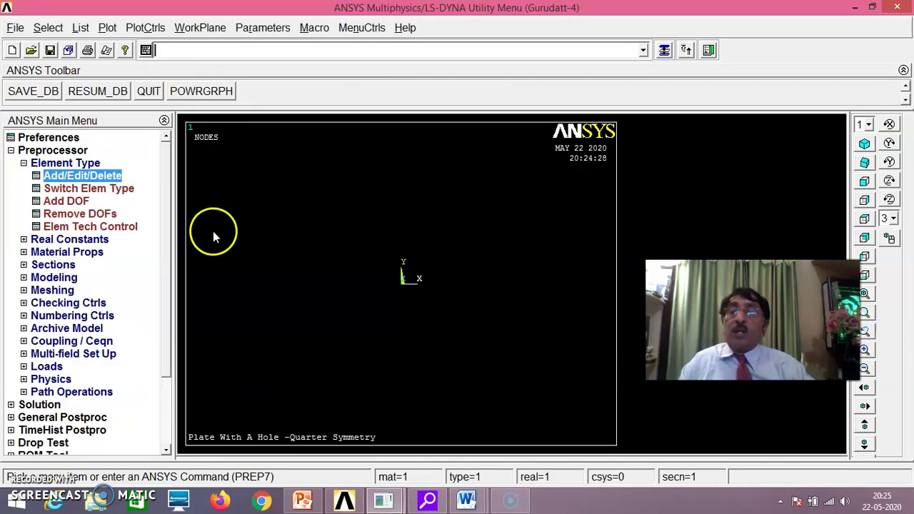
Define real constant set 1 for PLANE182 with a thickness of 1
click(99, 243)
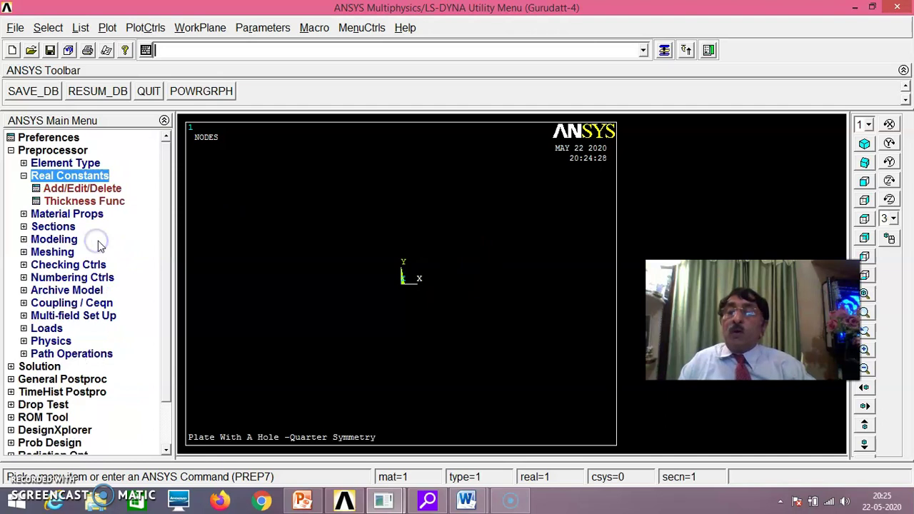
click(92, 190)
click(77, 297)
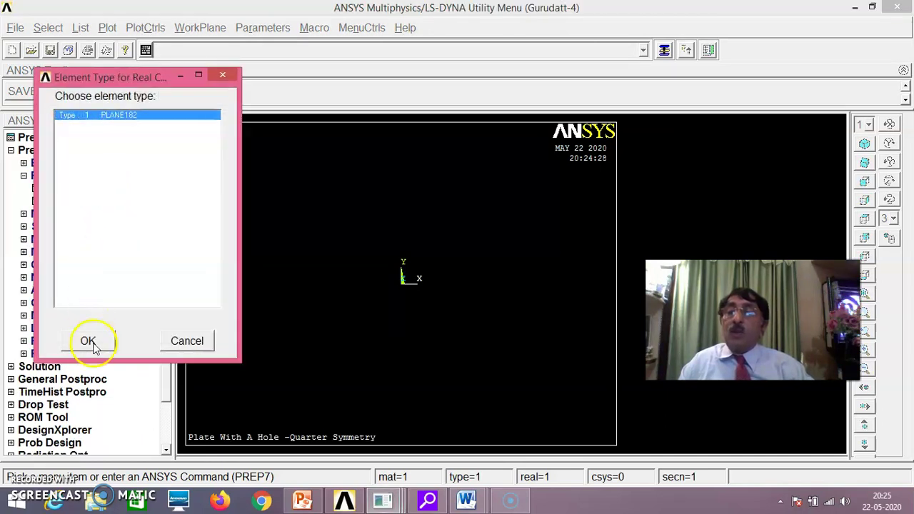
click(88, 341)
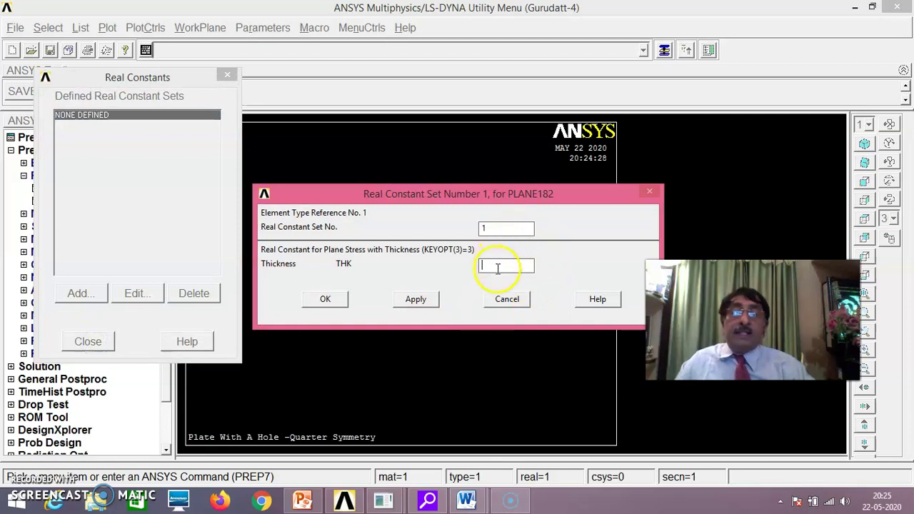
text(1)
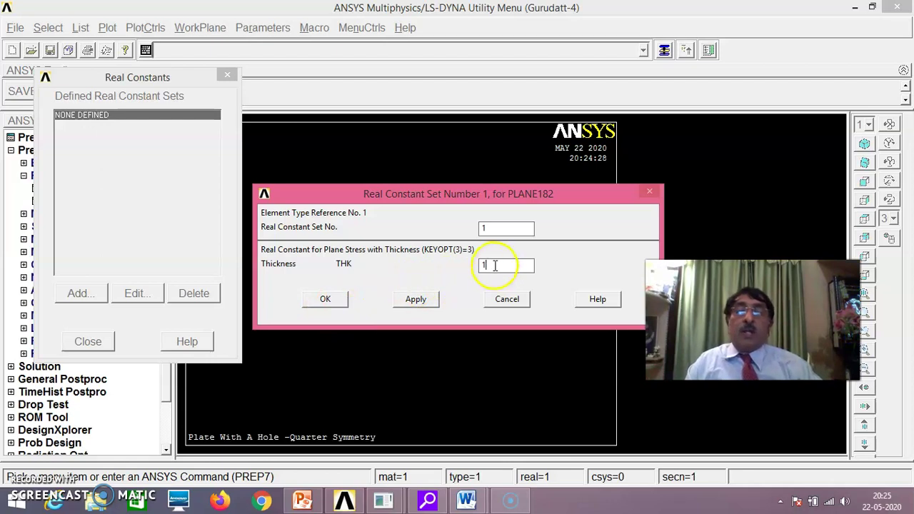
click(337, 301)
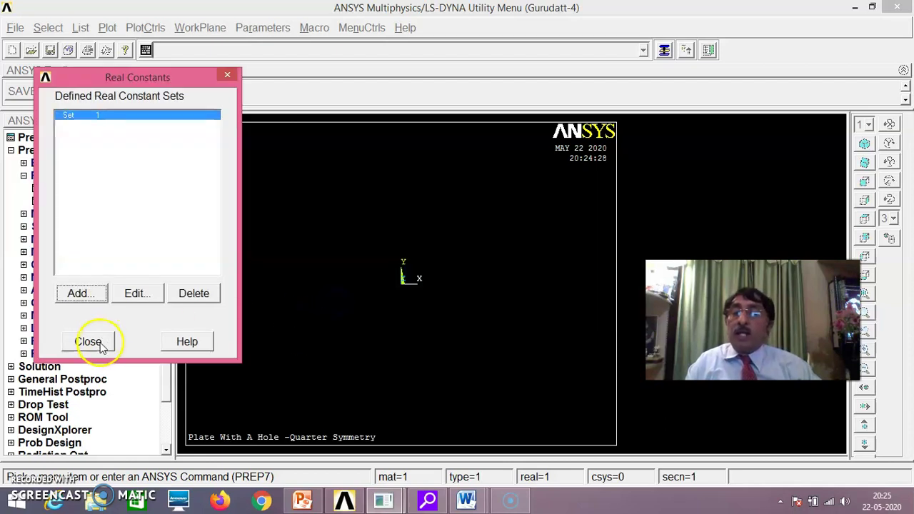
click(92, 341)
Define material model 1 as structural linear elastic isotropic with EX 2.1e5 and PRXY 0.3, and finish the material definition
click(72, 215)
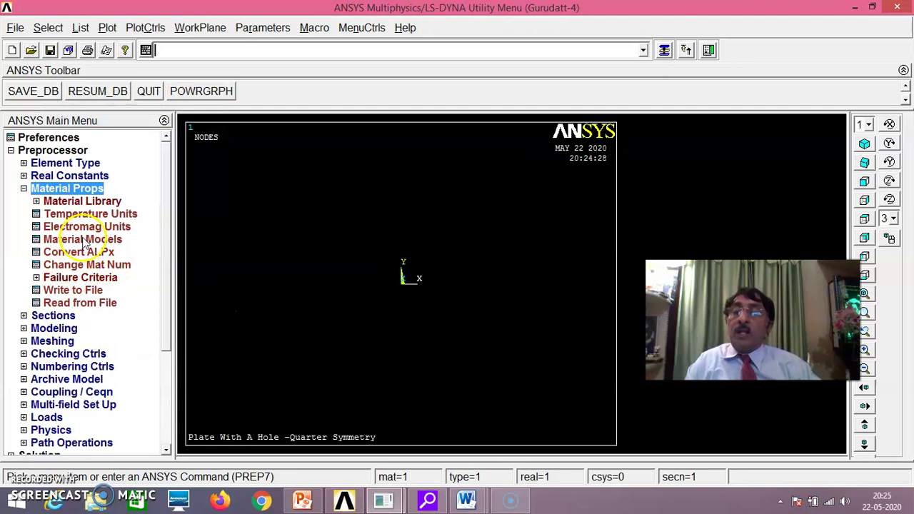
click(82, 240)
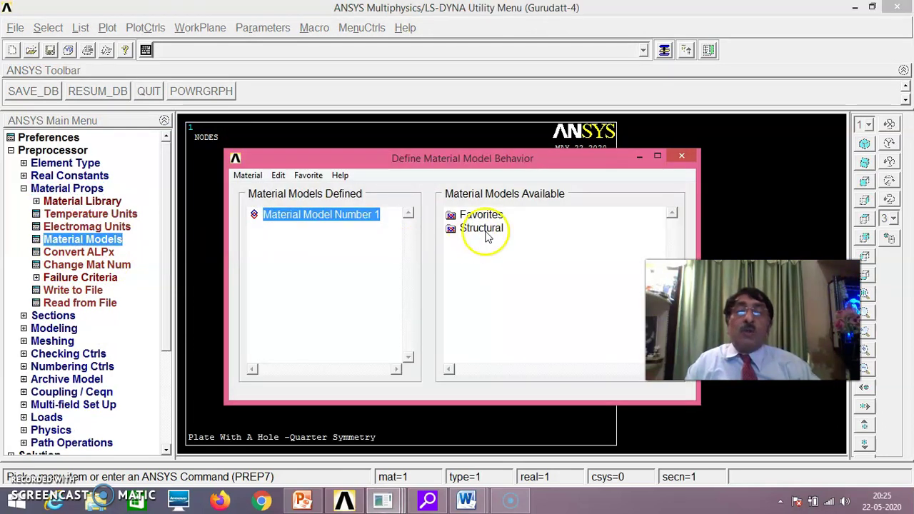
double_click(483, 230)
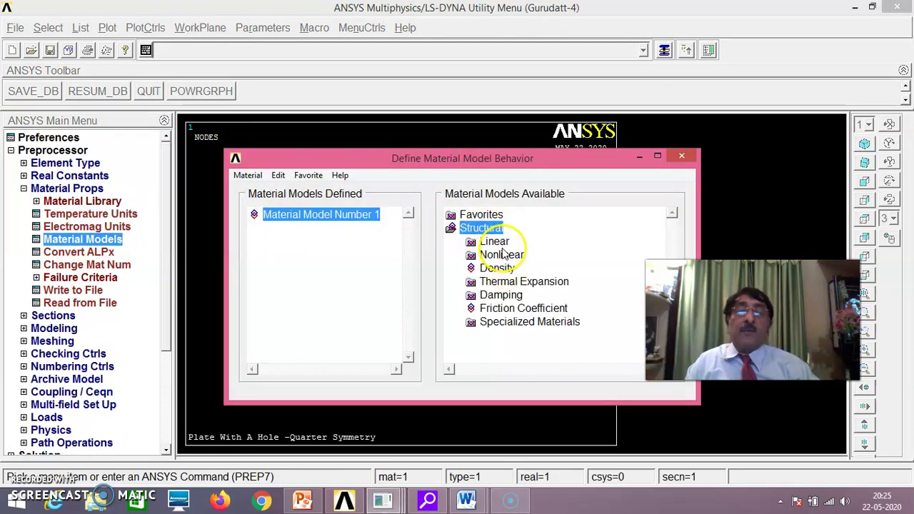
double_click(494, 241)
double_click(517, 256)
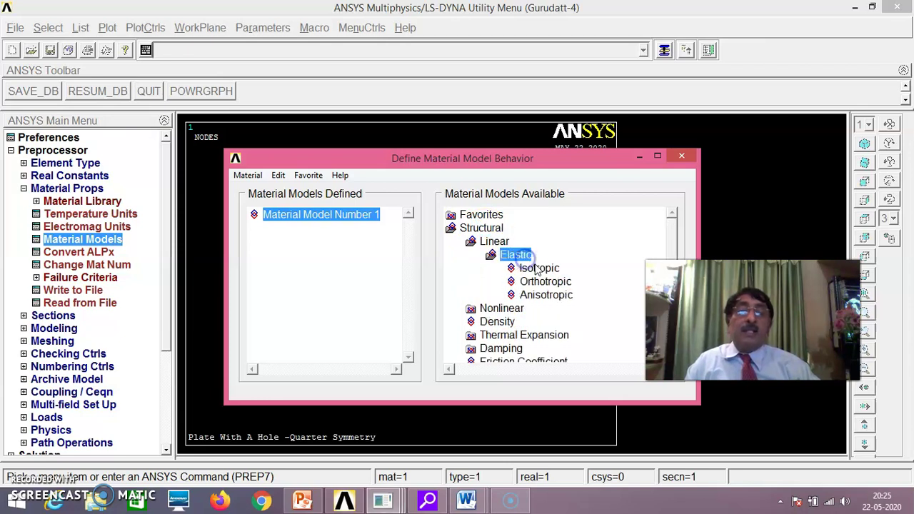
double_click(539, 269)
click(443, 323)
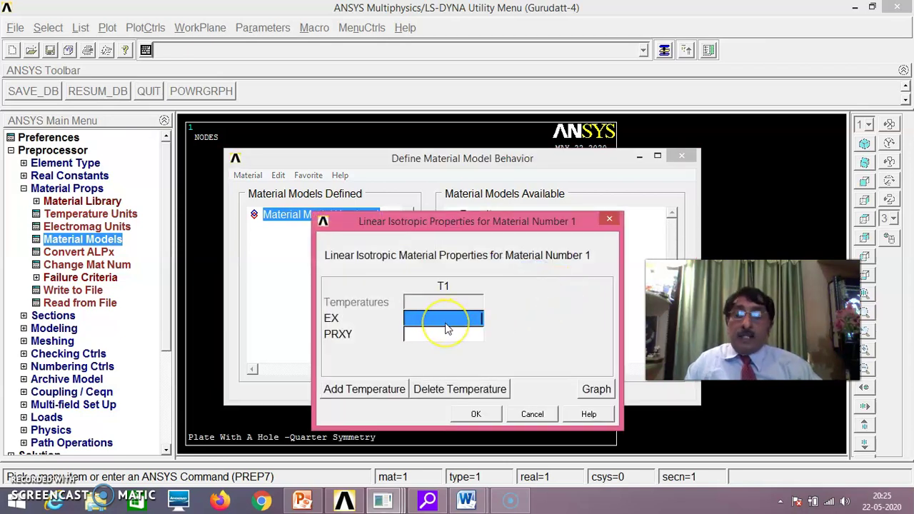
text(2.1e5)
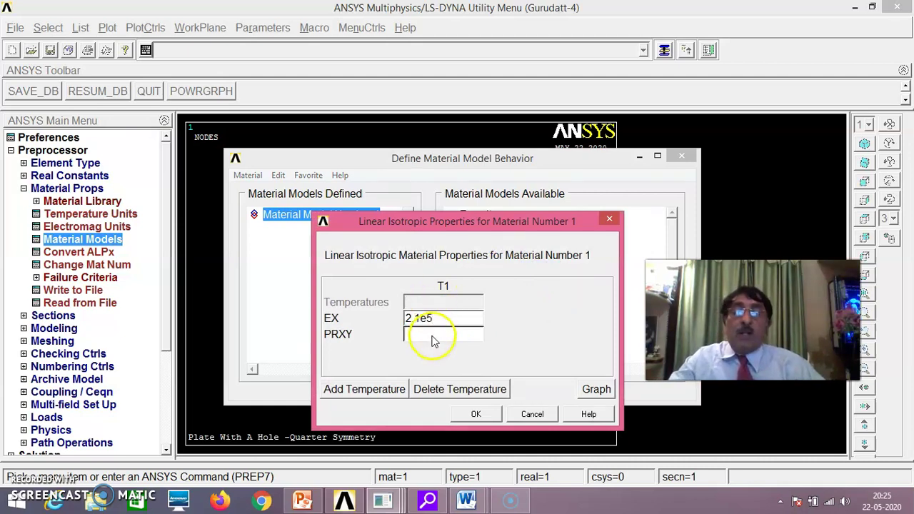
click(432, 340)
text(0.3)
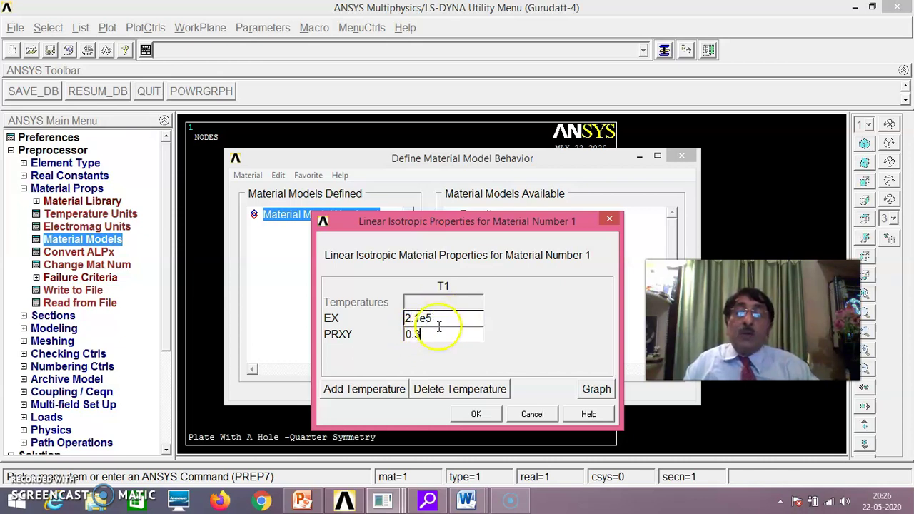
click(475, 415)
click(247, 176)
click(270, 205)
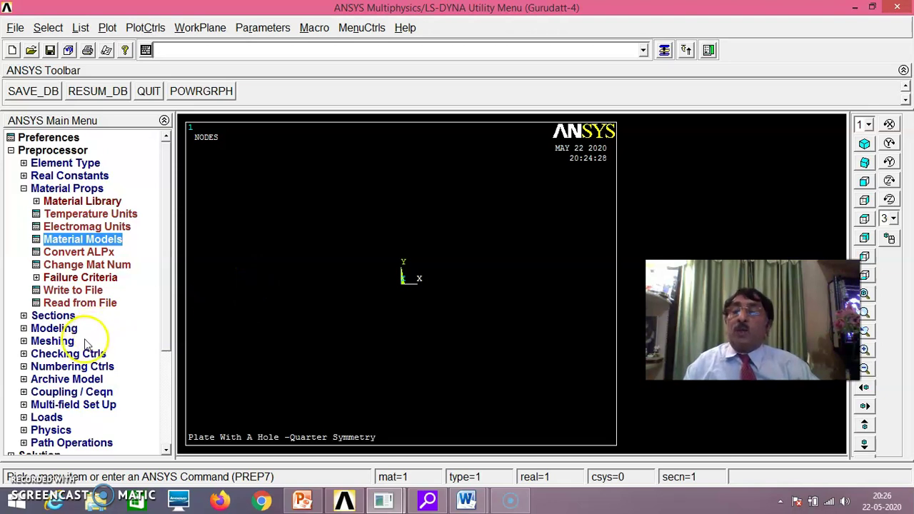
Create a rectangular area by two corners with width 30 and height 20, leaving the WP X and WP Y values blank
click(63, 328)
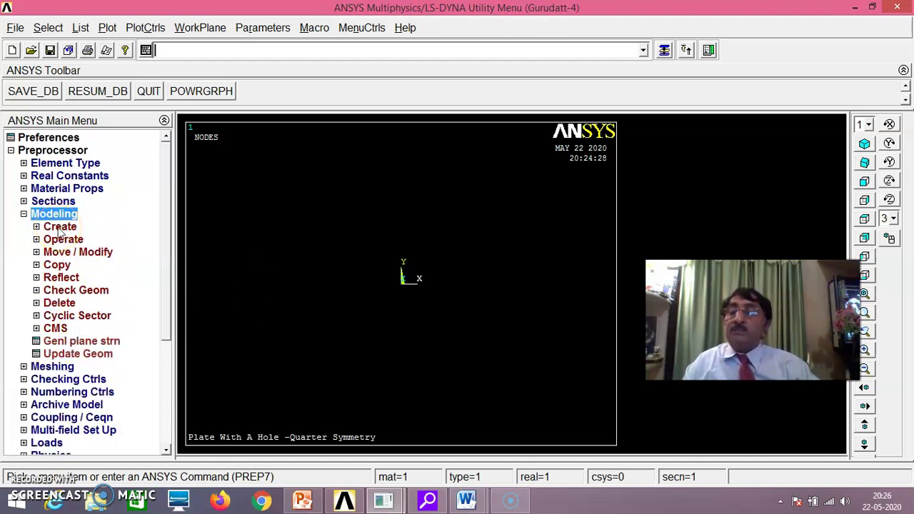
click(60, 227)
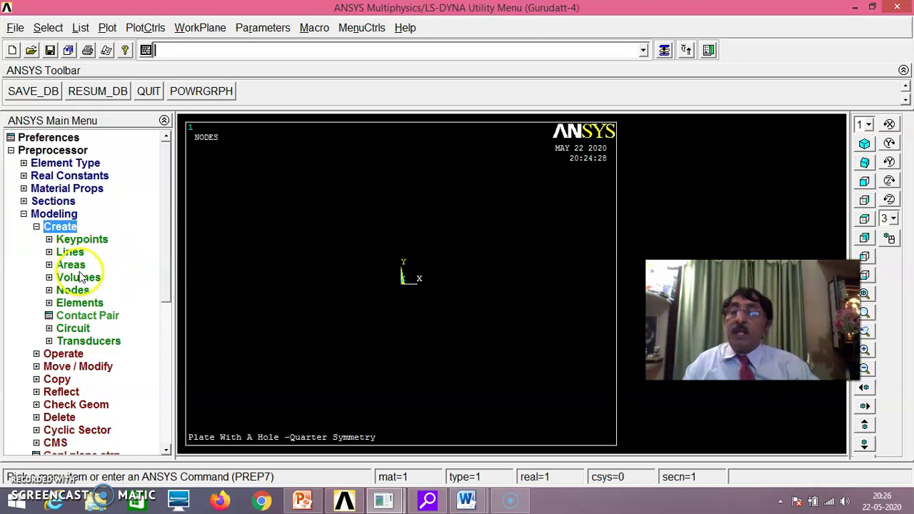
click(71, 264)
click(94, 291)
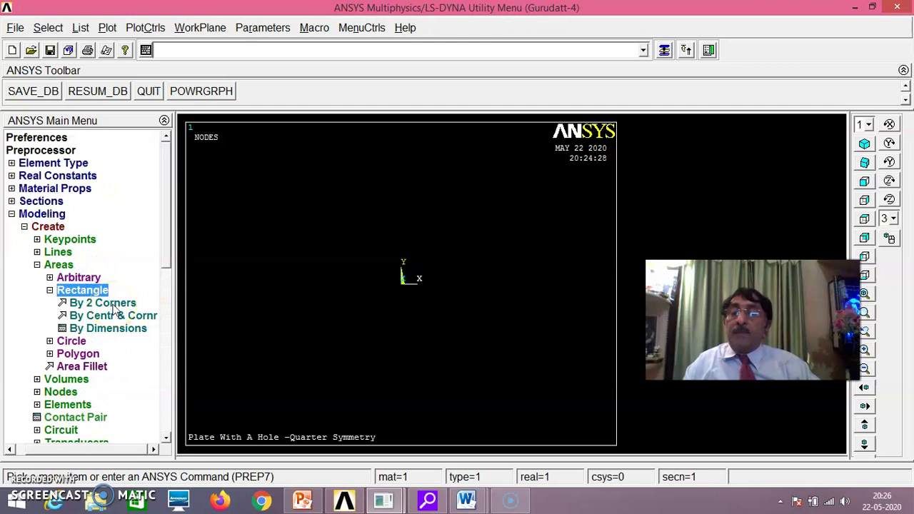
click(102, 303)
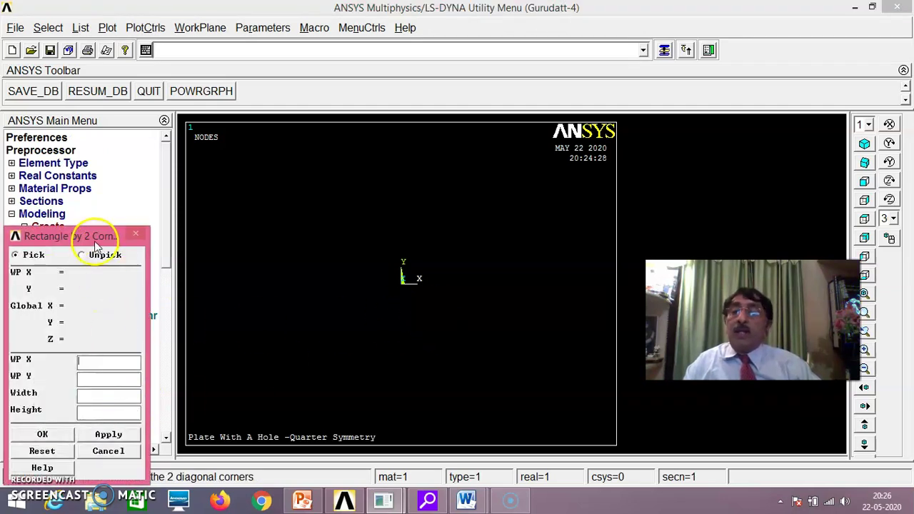
drag(96, 247, 138, 167)
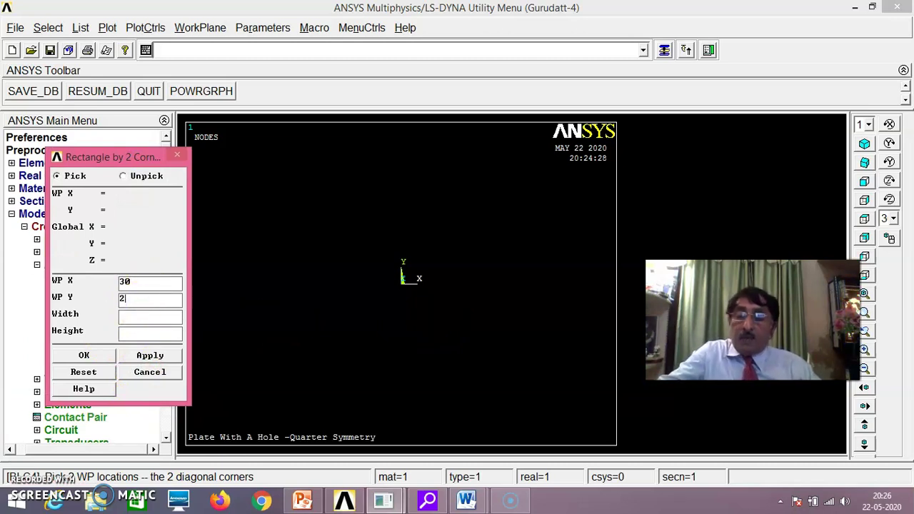
click(153, 311)
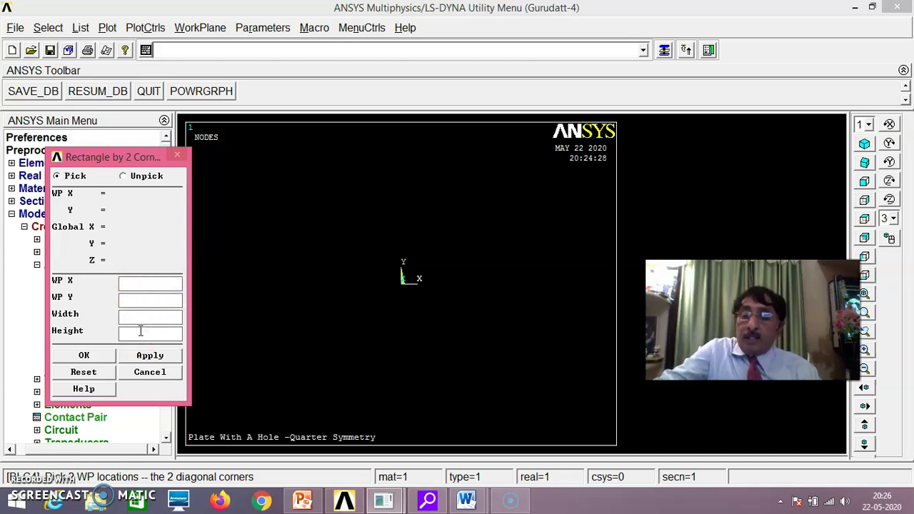
click(138, 333)
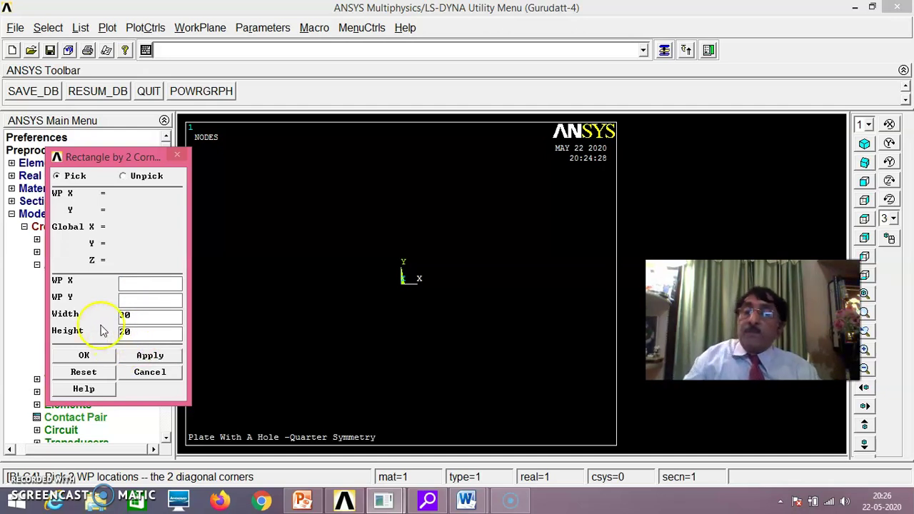
click(129, 333)
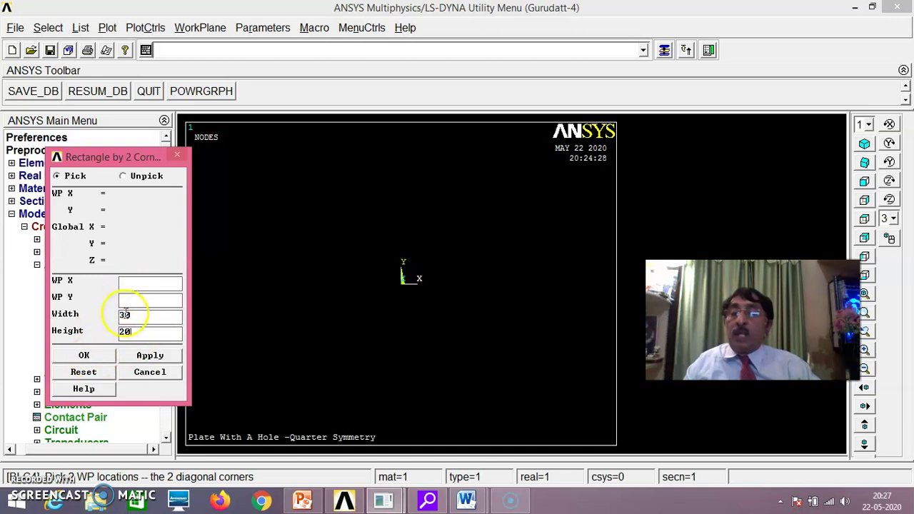
click(86, 356)
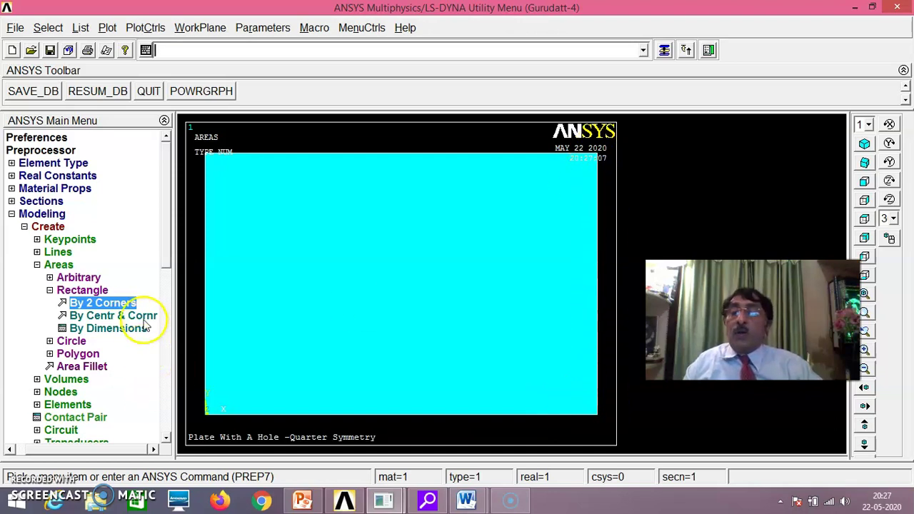
Create a solid circular area of radius 10 centred at the working plane origin, on the rectangle's corner
click(66, 343)
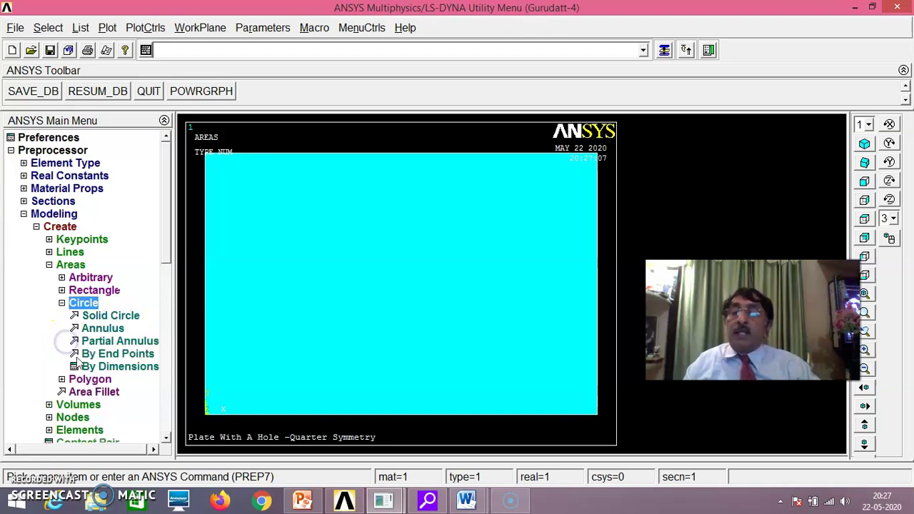
click(111, 317)
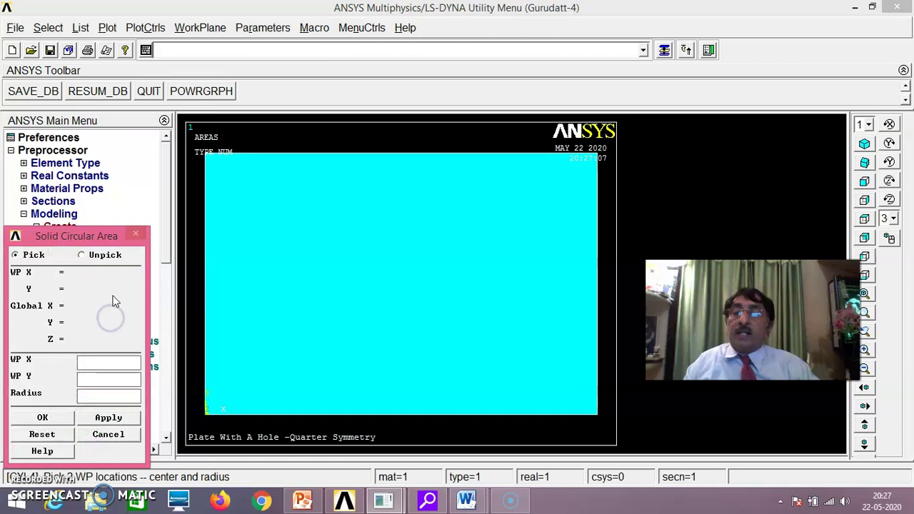
drag(102, 235, 102, 193)
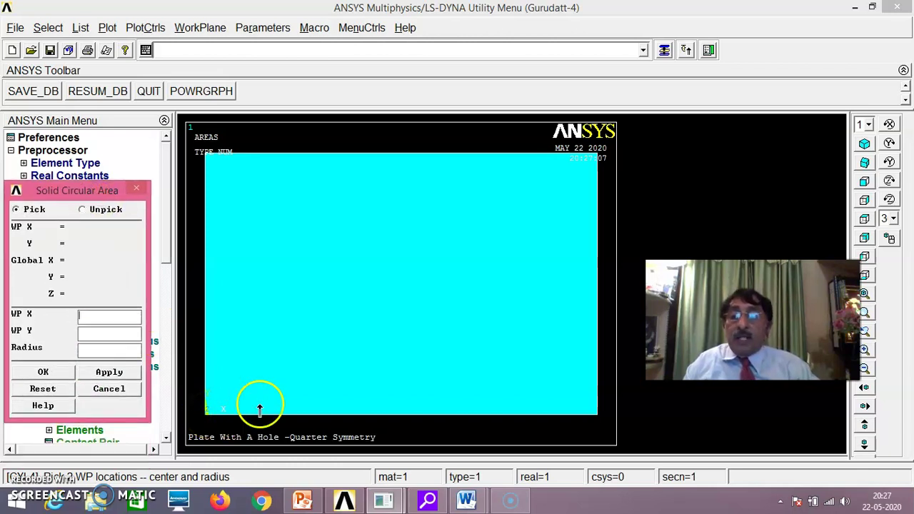
click(101, 319)
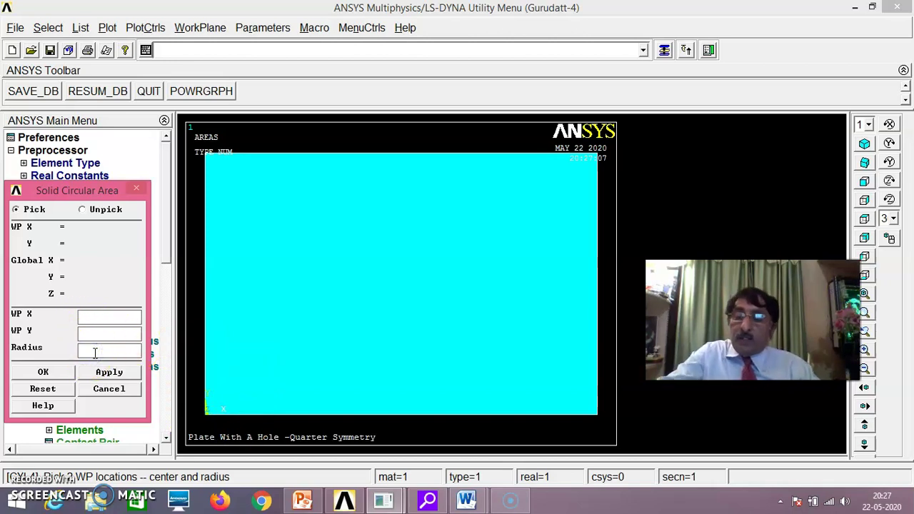
click(46, 400)
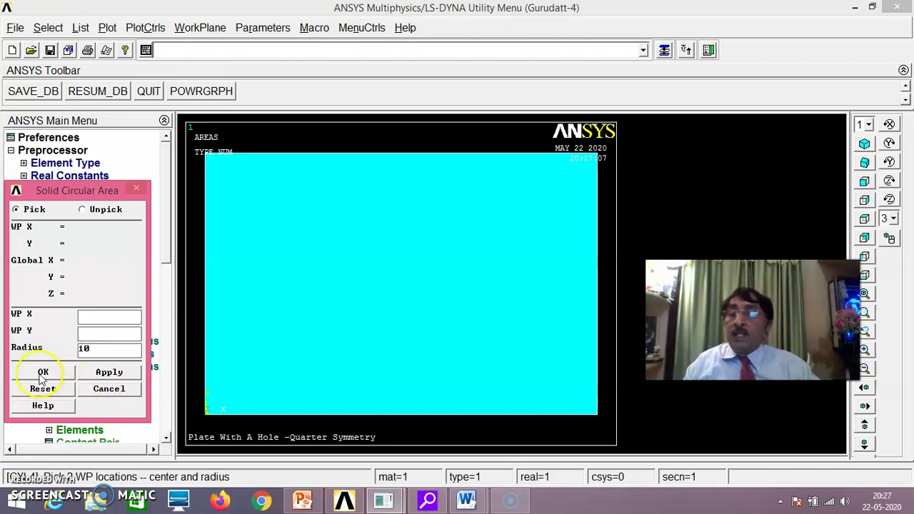
click(41, 372)
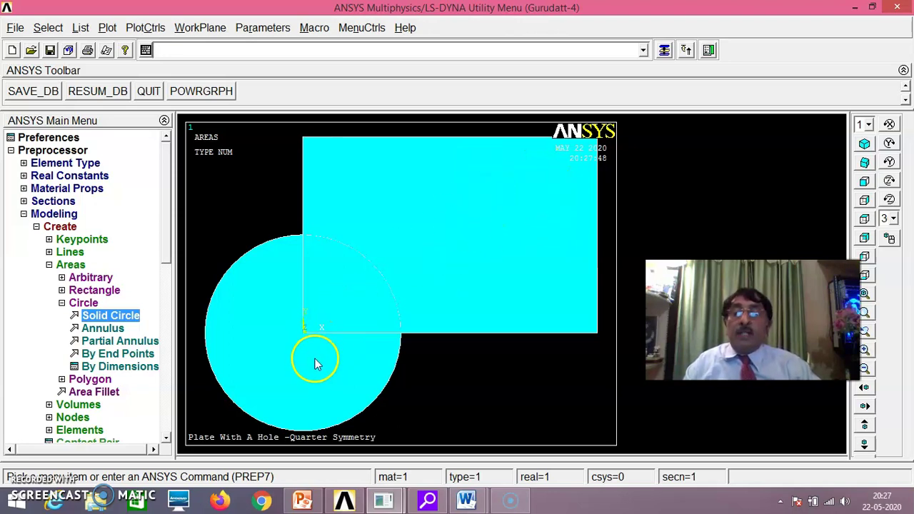
click(62, 303)
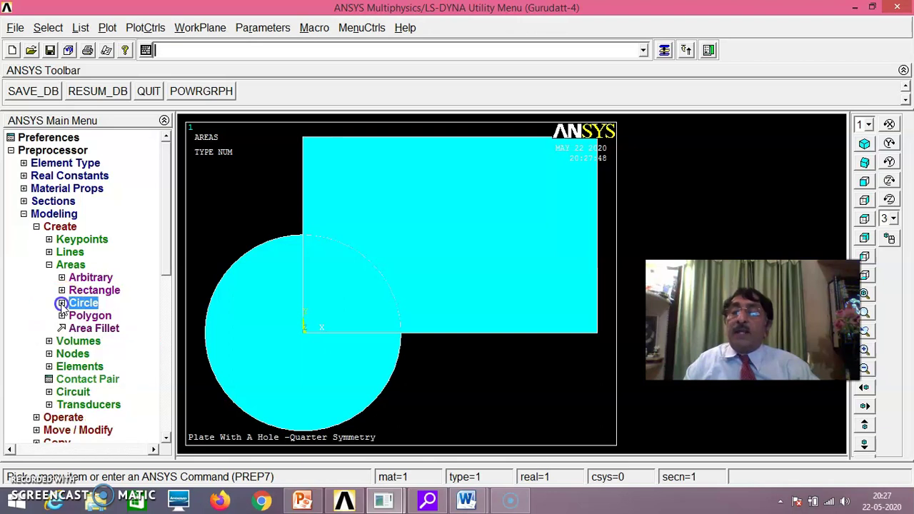
Subtract circular area 2 from rectangular base area 1 with a Boolean operation to cut the quarter hole
drag(167, 259, 165, 289)
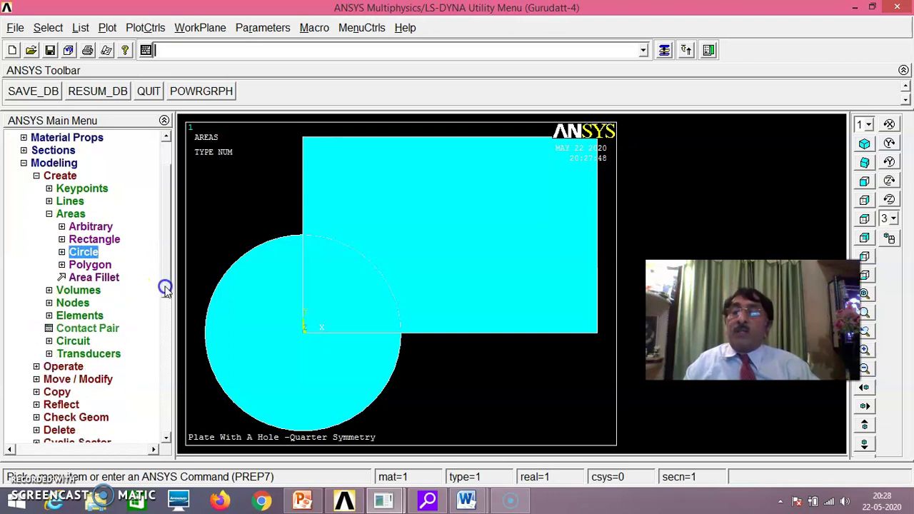
click(70, 366)
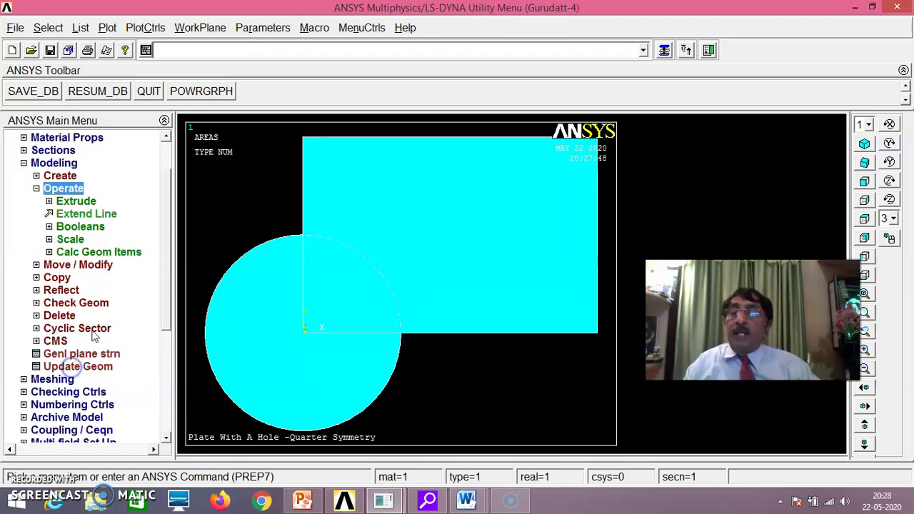
click(80, 227)
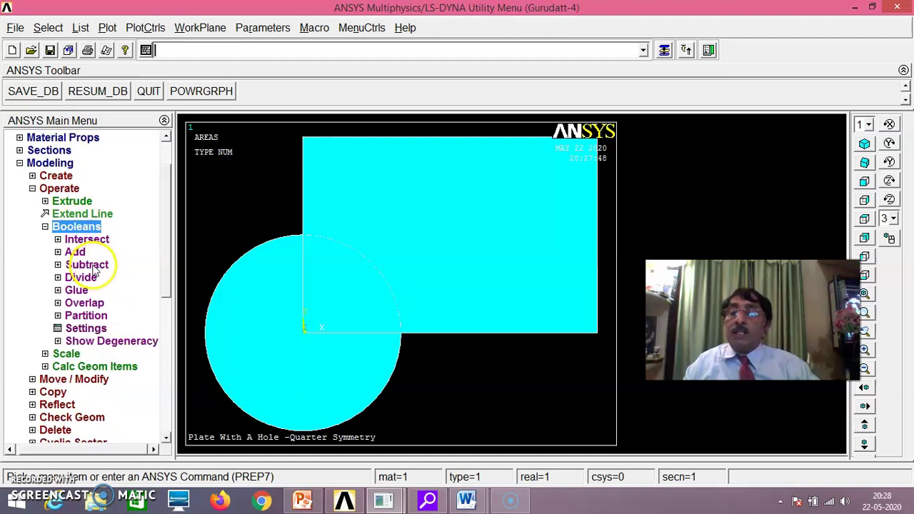
click(87, 265)
click(93, 291)
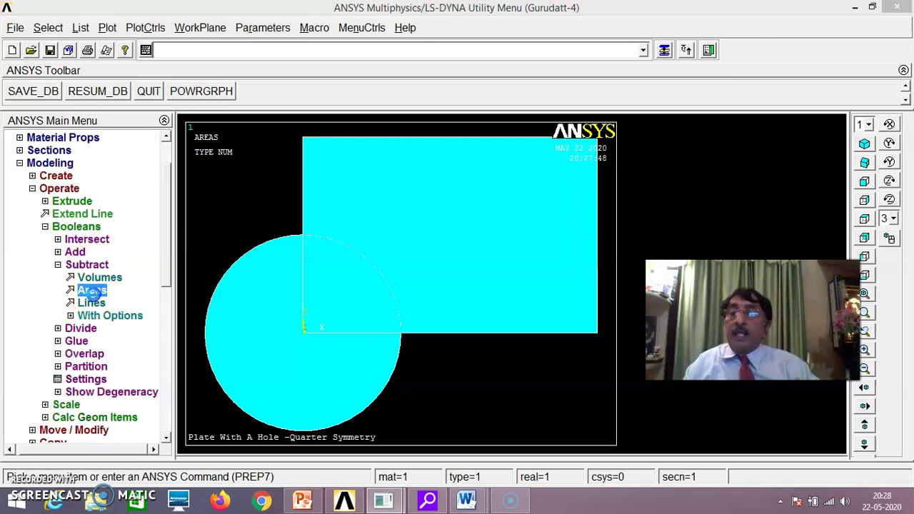
drag(74, 241, 132, 123)
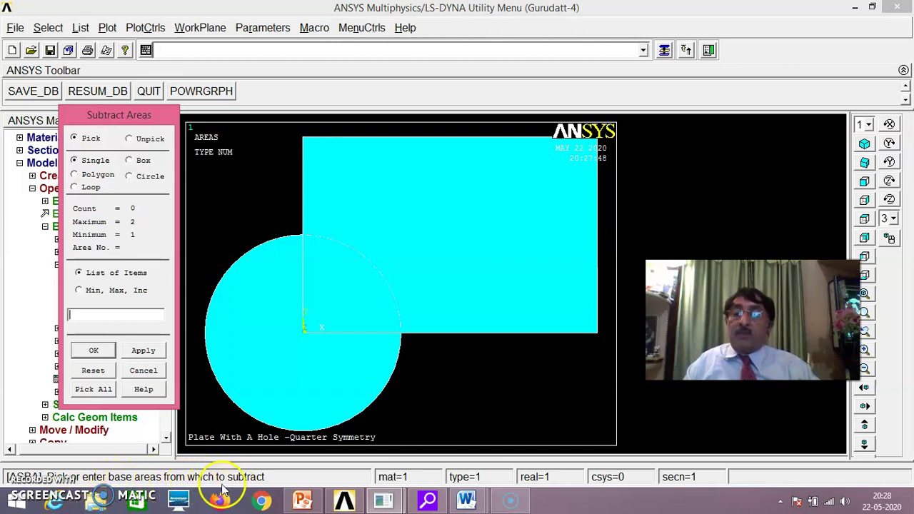
click(83, 316)
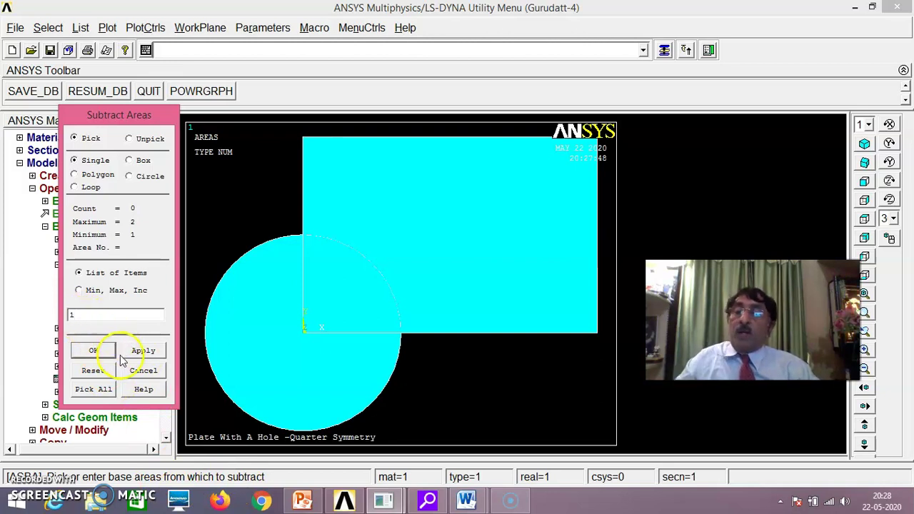
click(143, 351)
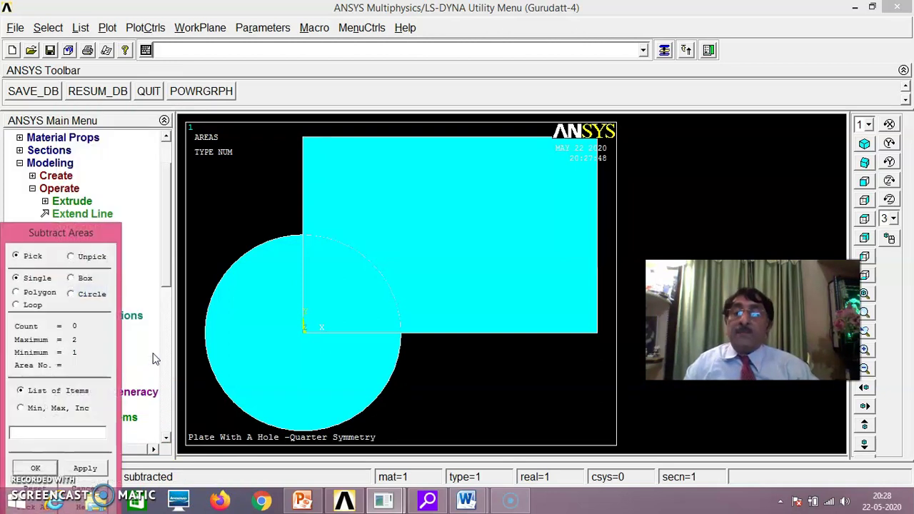
drag(98, 230, 129, 121)
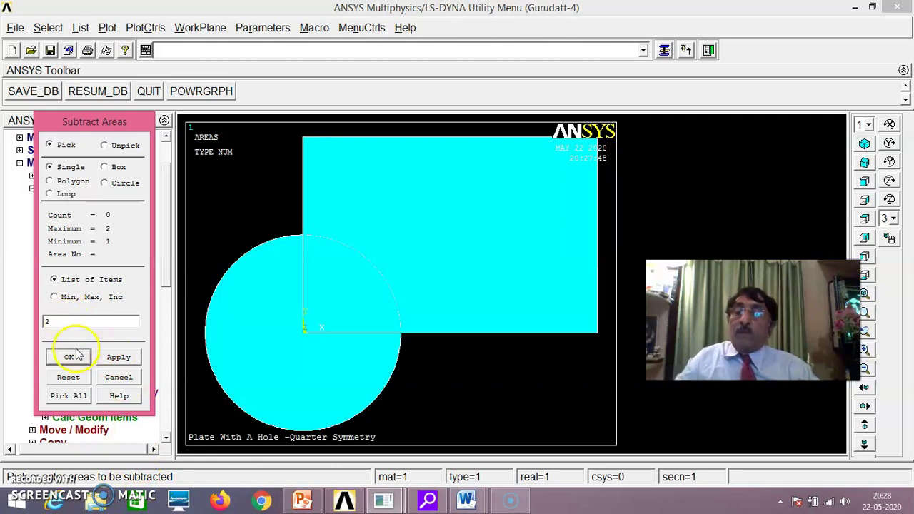
click(69, 357)
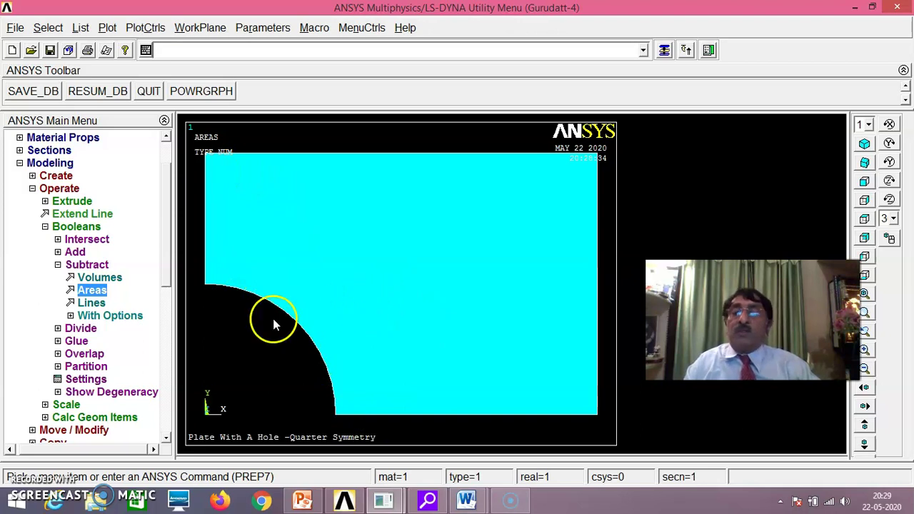
click(59, 265)
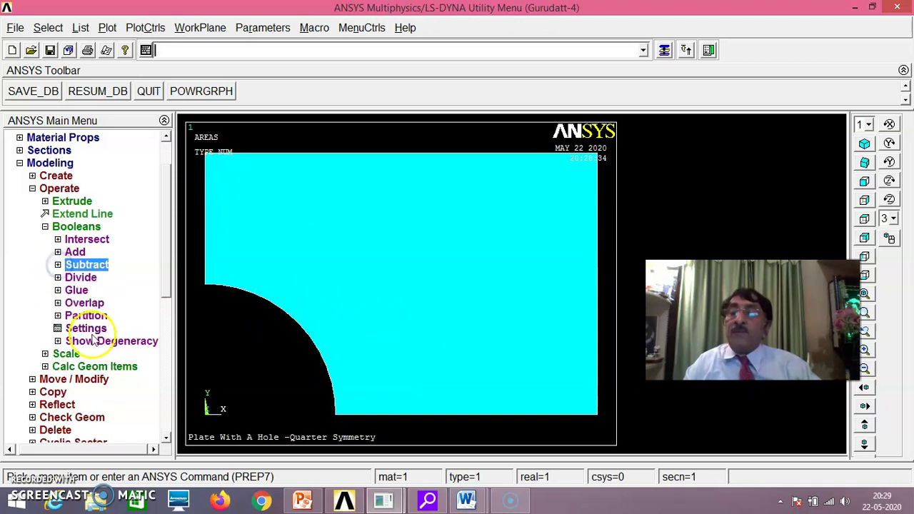
click(45, 227)
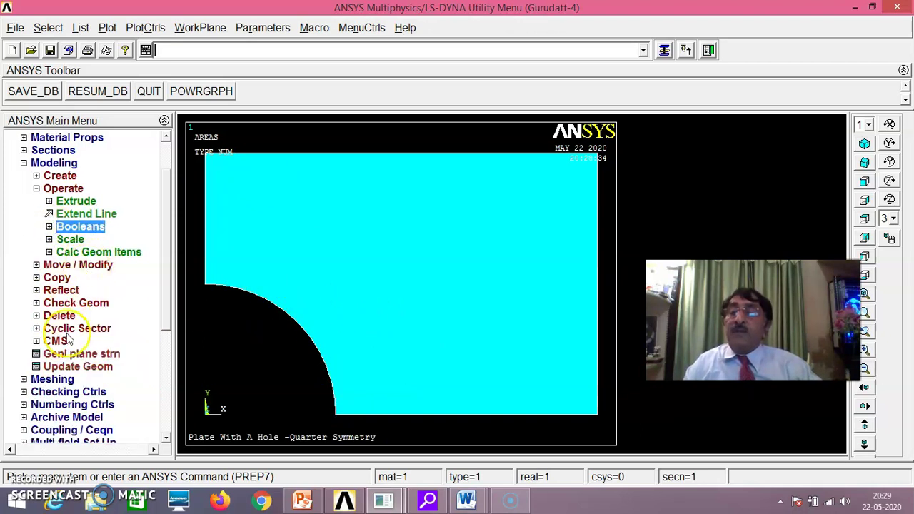
Set the element edge length to 2 on all lines of the plate, leaving the number of divisions and spacing ratio blank
click(51, 379)
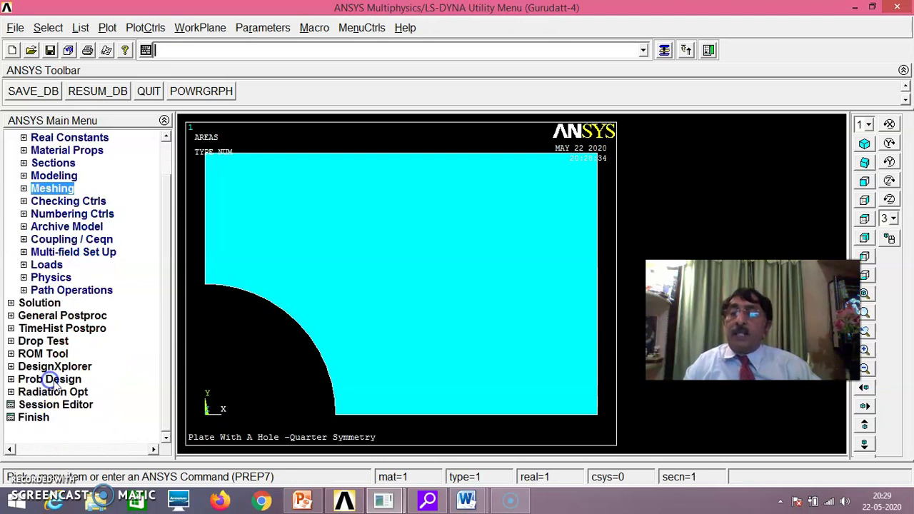
drag(168, 279, 166, 291)
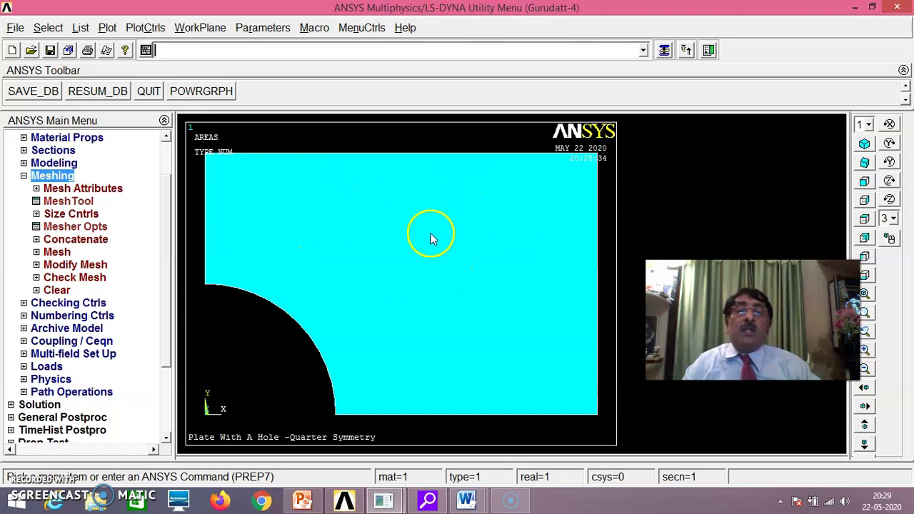
click(82, 214)
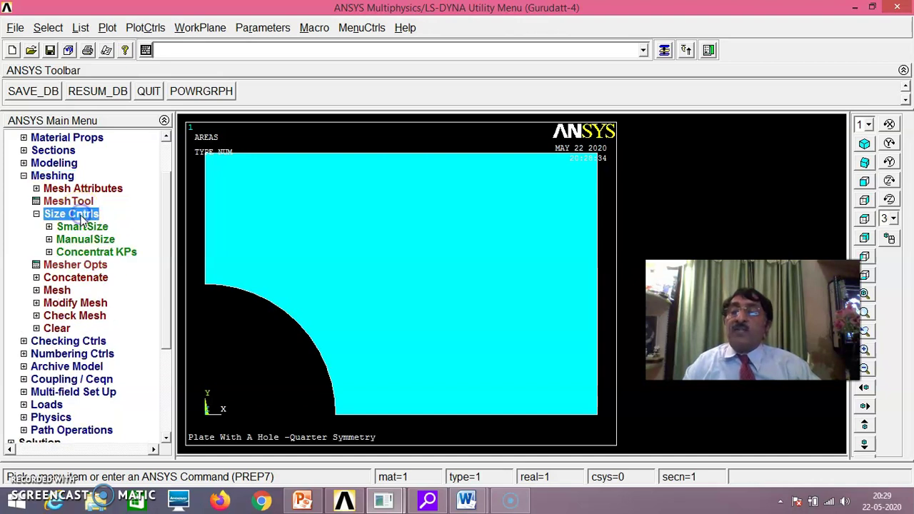
click(95, 239)
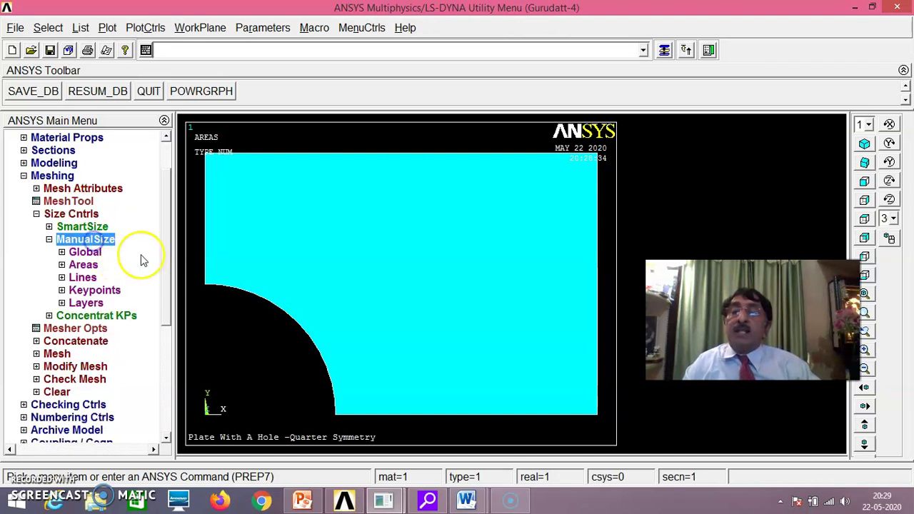
click(92, 279)
click(108, 291)
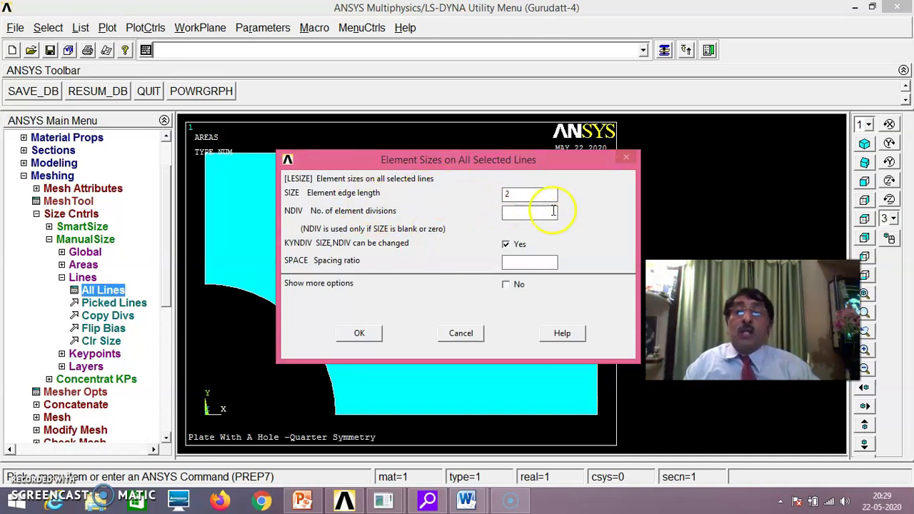
key(BackSpace)
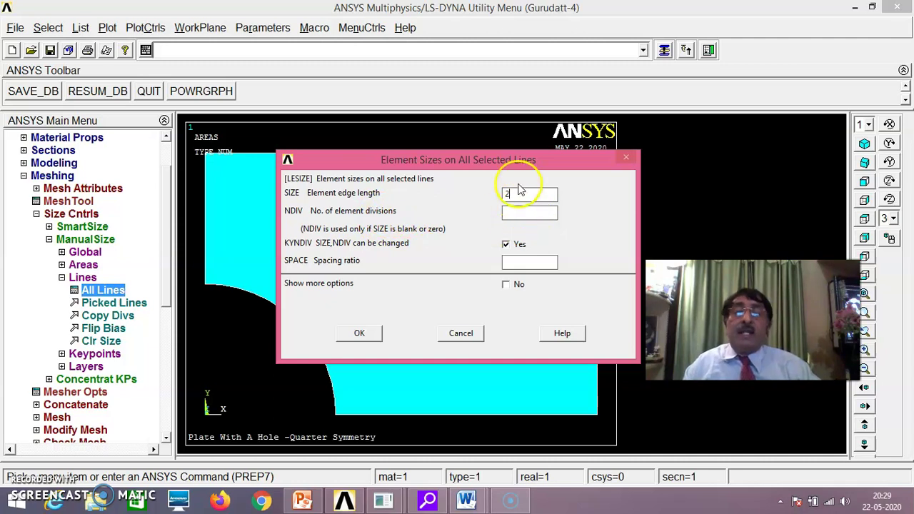
drag(519, 160, 530, 212)
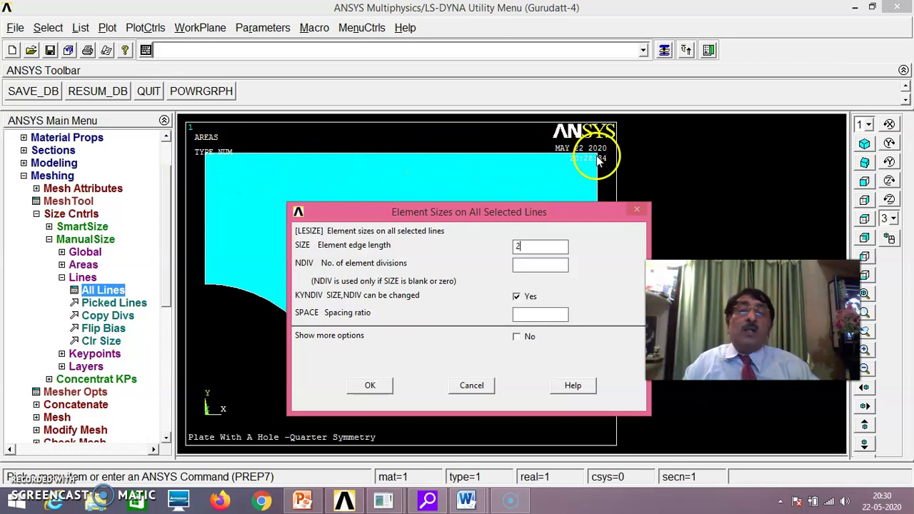
drag(579, 214, 432, 153)
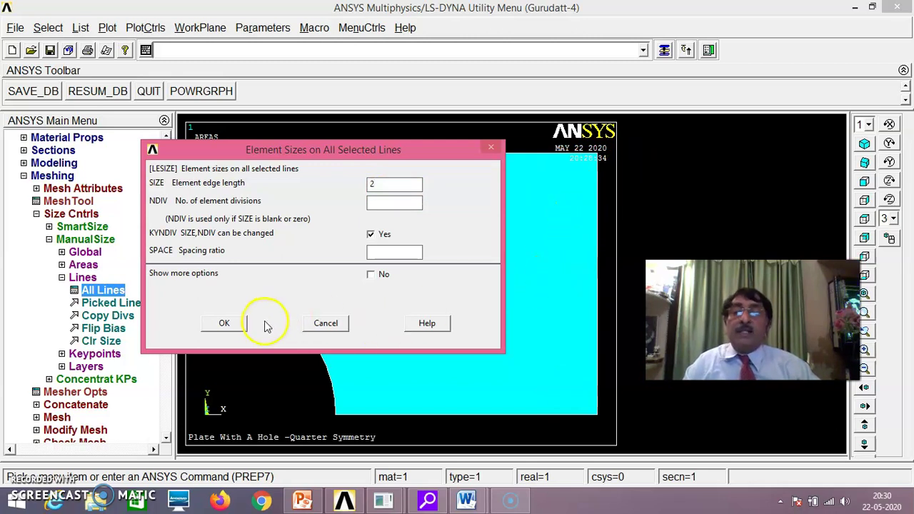
click(226, 325)
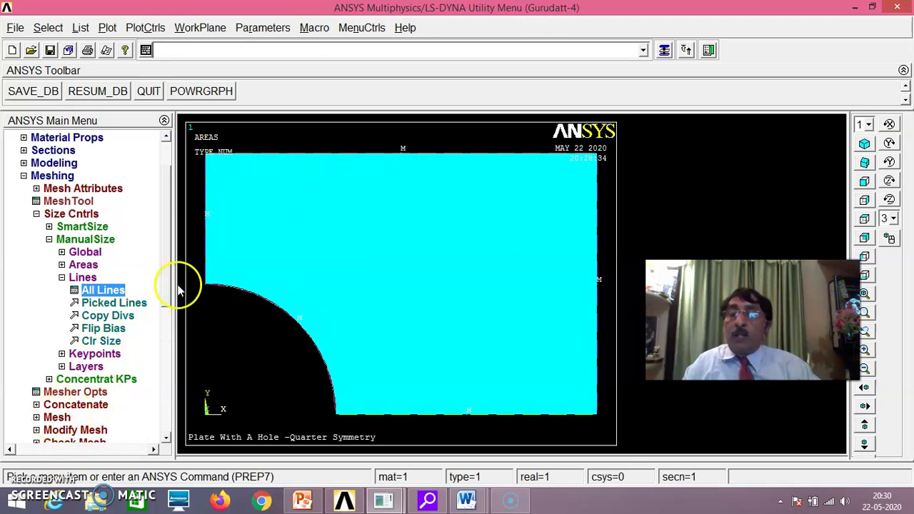
Generate a free area mesh on the quarter plate with the hole cut-out
scroll(164, 321, down, 2)
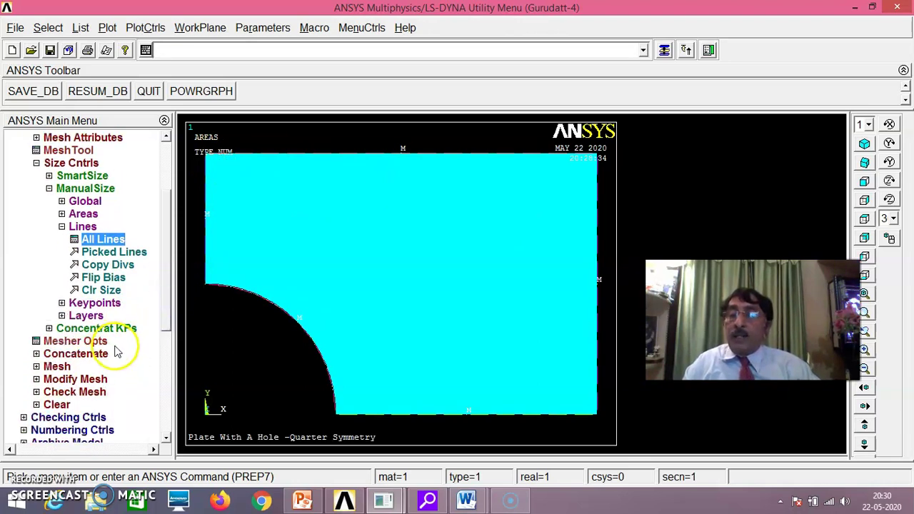
click(59, 367)
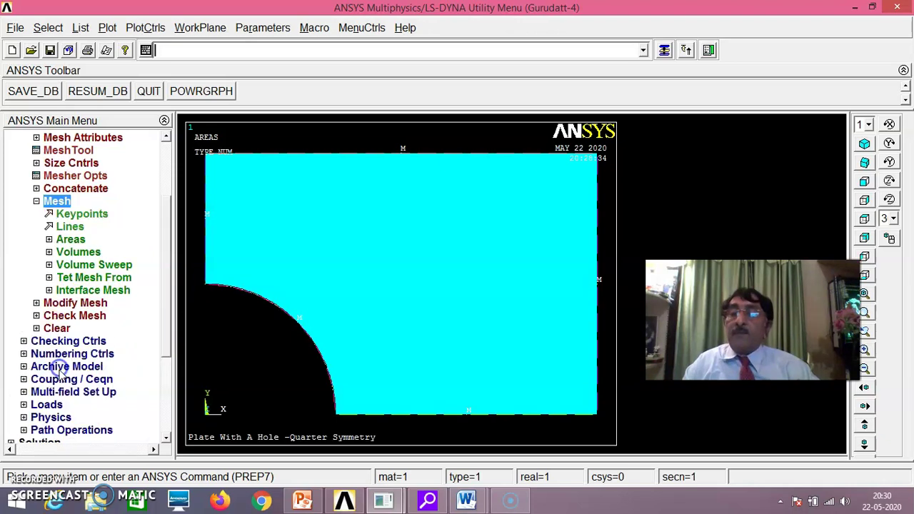
click(72, 240)
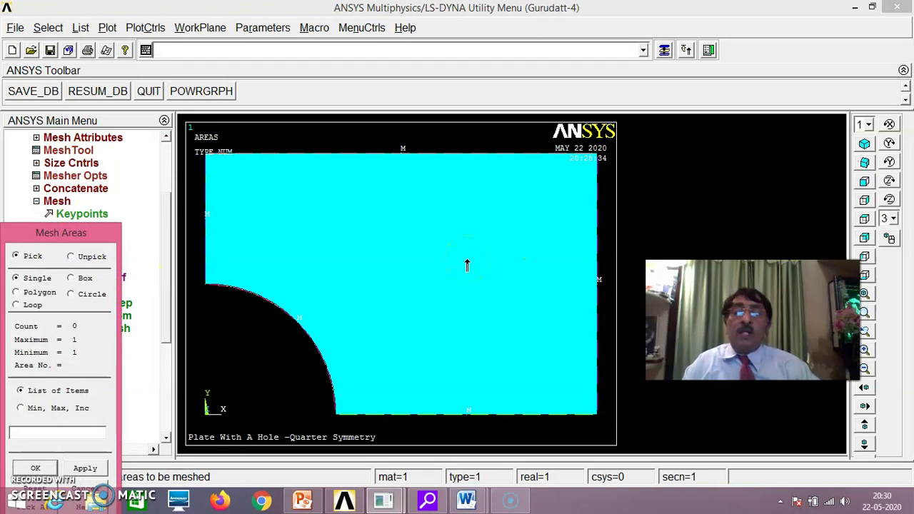
click(467, 263)
drag(90, 242, 140, 123)
click(86, 350)
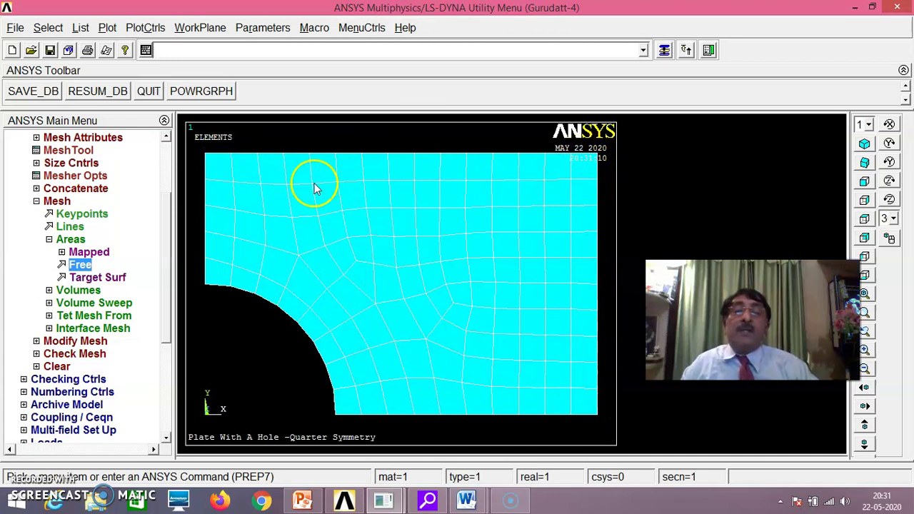
click(37, 202)
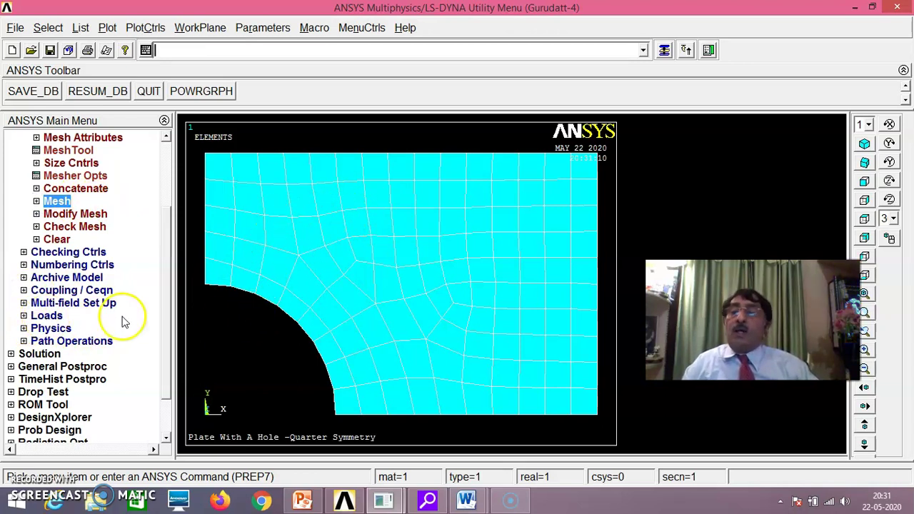
Apply structural symmetry displacement boundary conditions to the plate's left vertical and bottom horizontal cut lines beside the hole
click(53, 318)
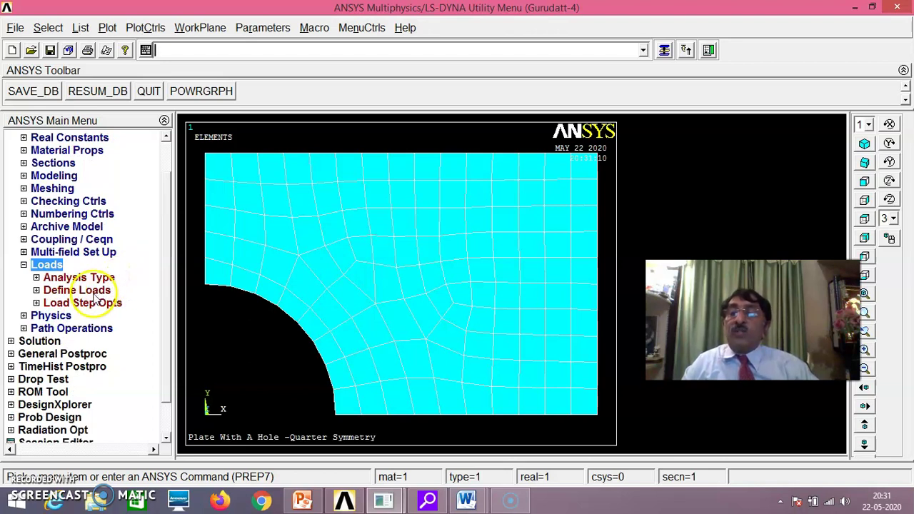
click(93, 293)
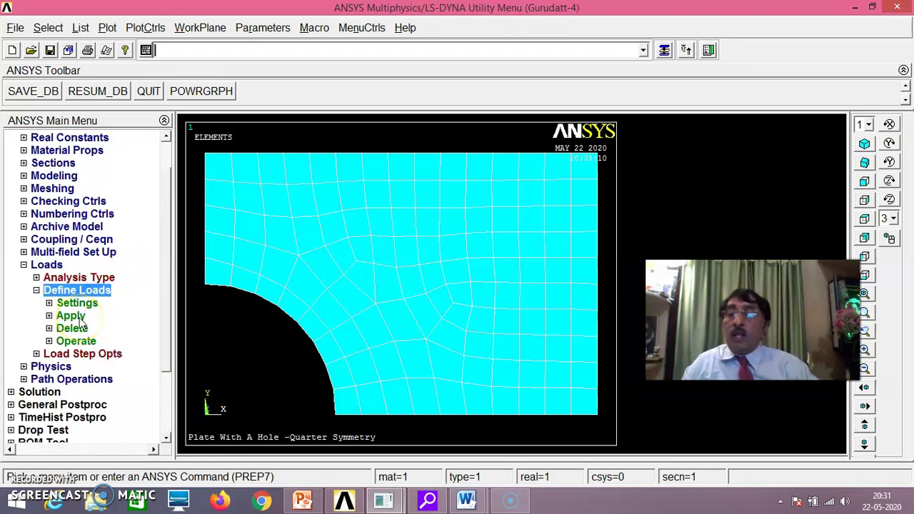
click(70, 316)
click(91, 329)
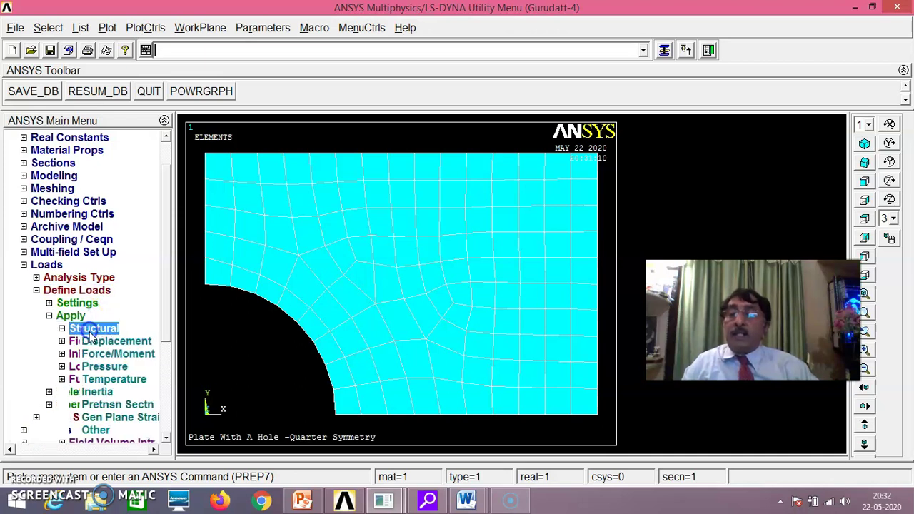
click(102, 343)
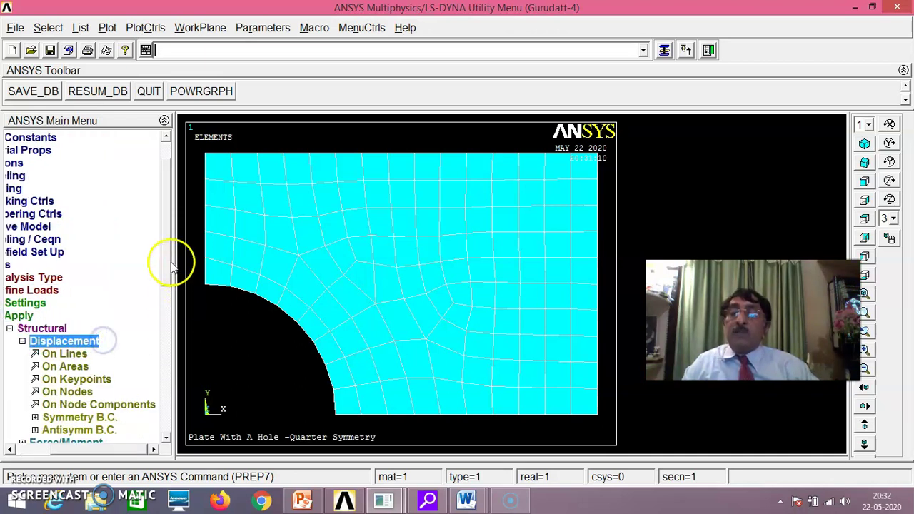
scroll(165, 266, down, 1)
drag(167, 274, 168, 293)
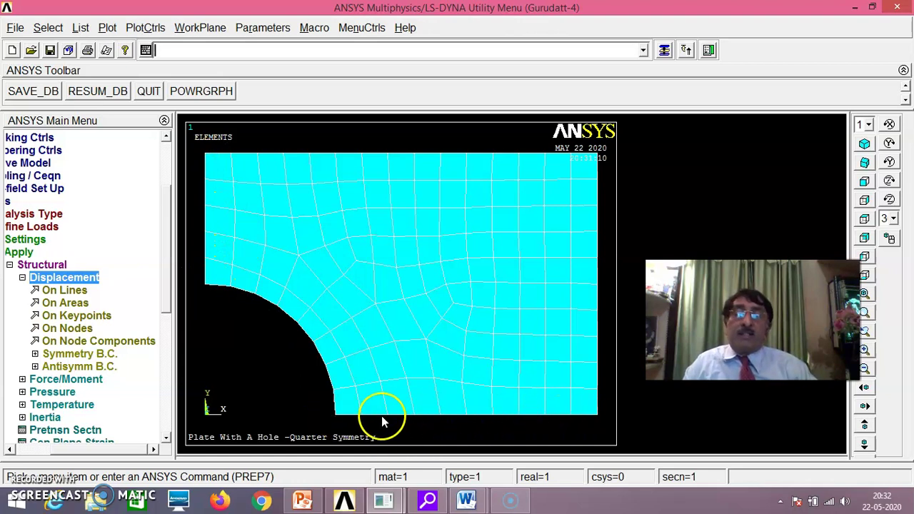
click(72, 355)
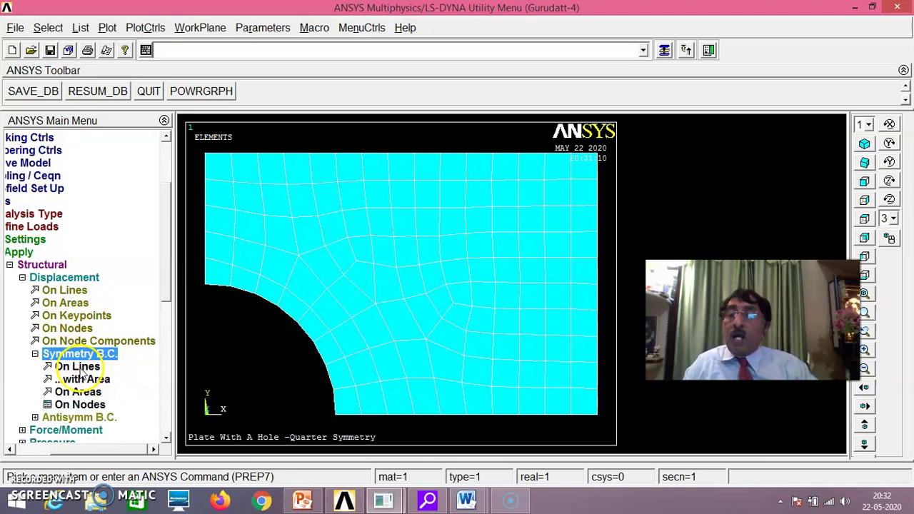
click(79, 367)
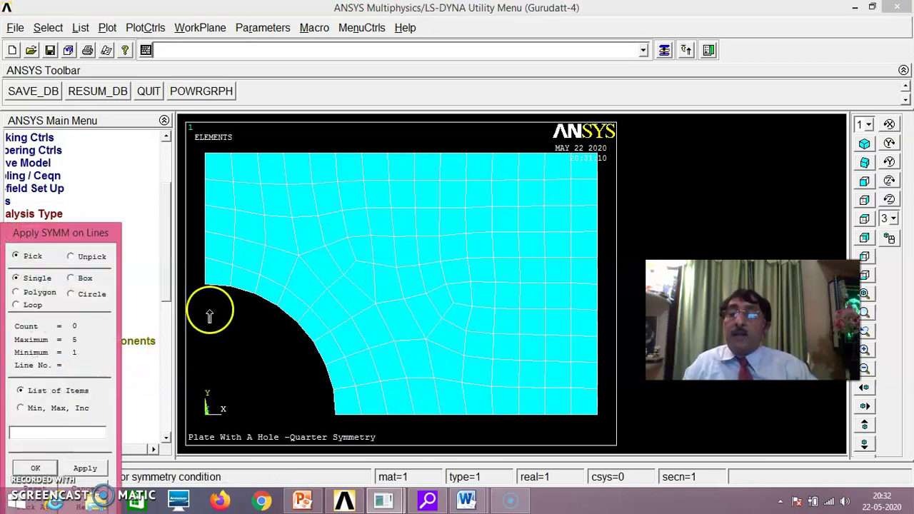
drag(93, 233, 126, 104)
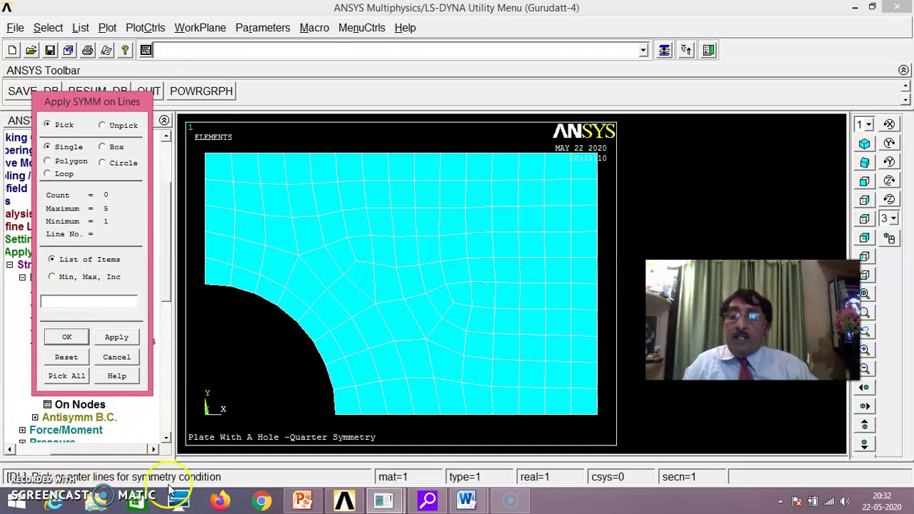
click(204, 227)
click(422, 420)
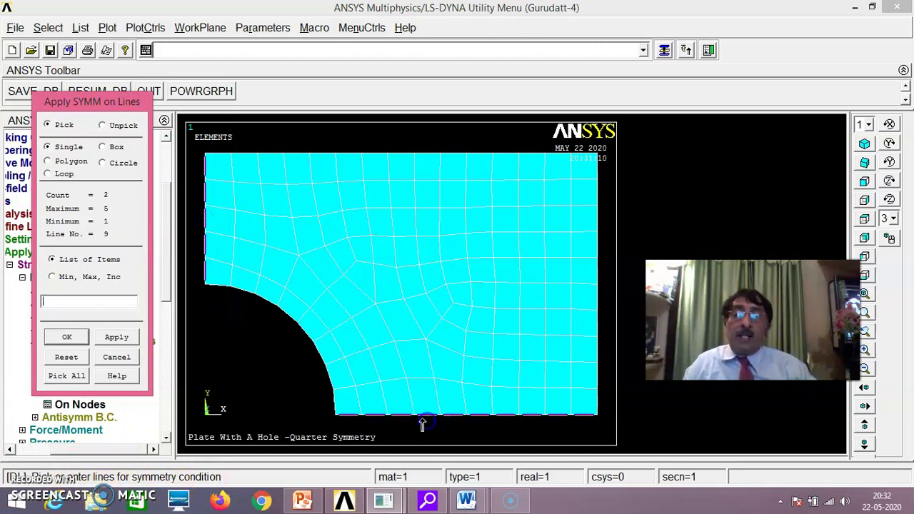
click(69, 340)
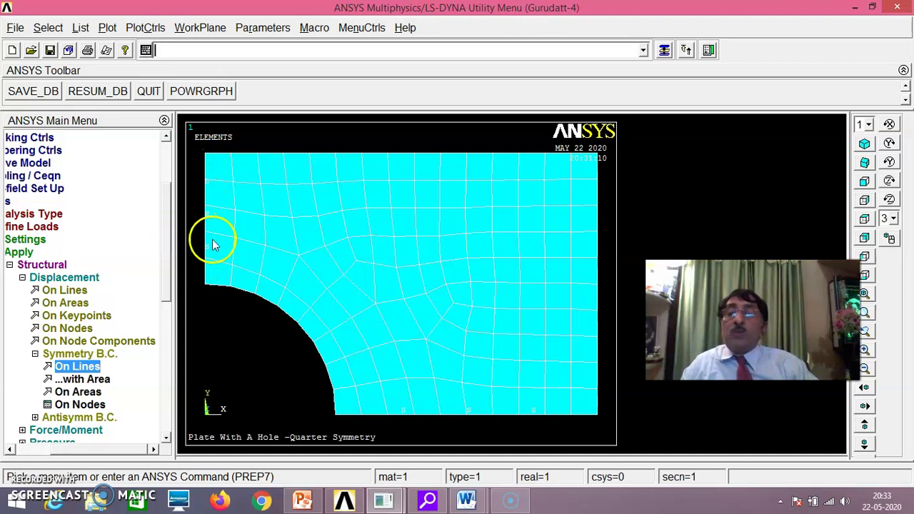
click(212, 212)
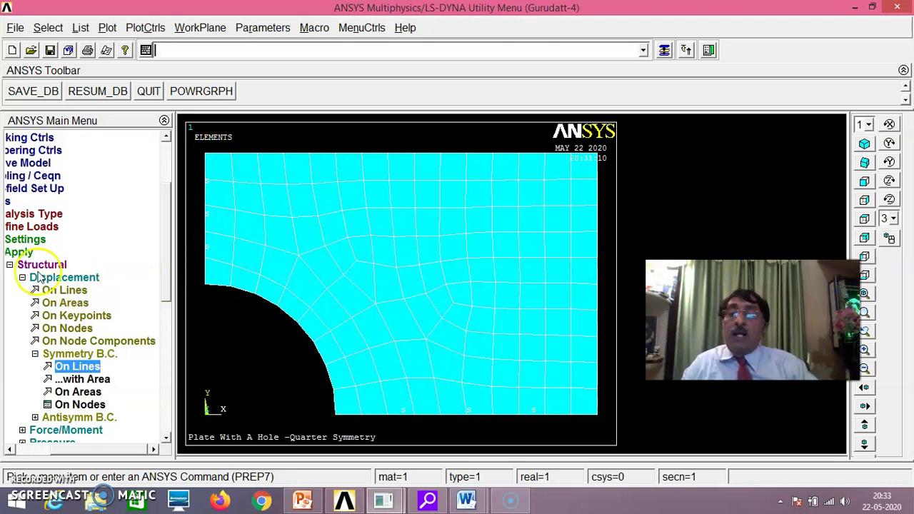
Apply a constant pressure of -50 on the plate's right vertical line, leaving the end J value blank, and save the database
click(10, 265)
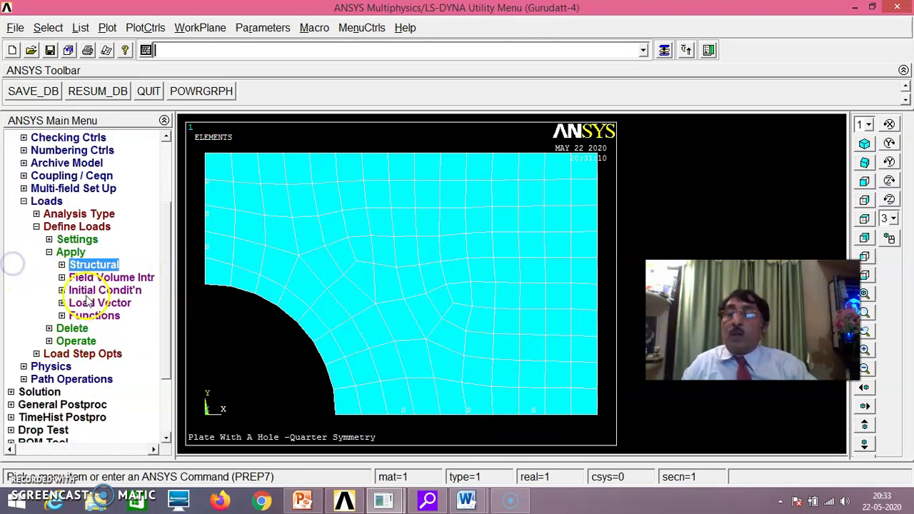
click(62, 265)
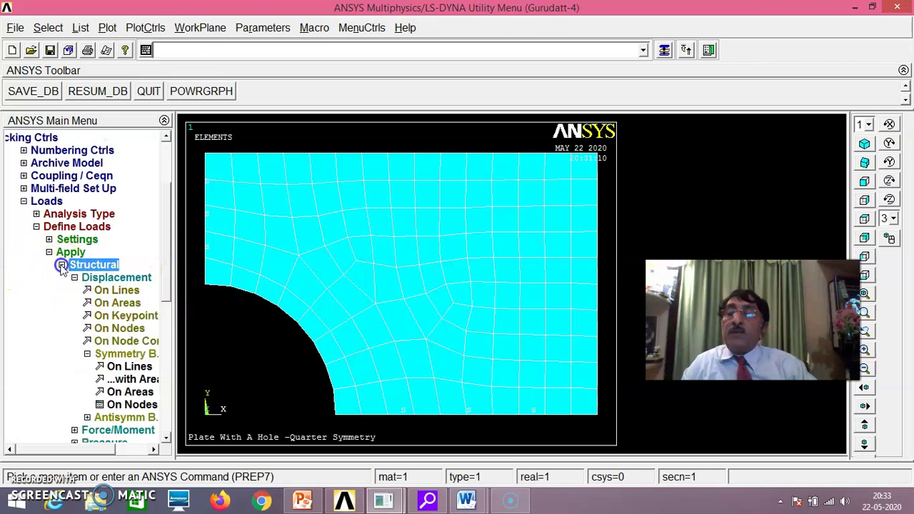
drag(167, 257, 163, 302)
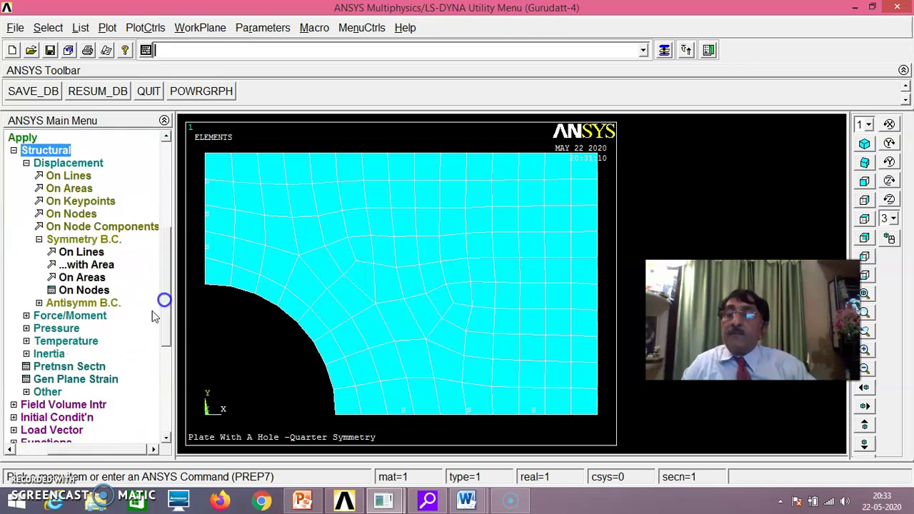
click(60, 328)
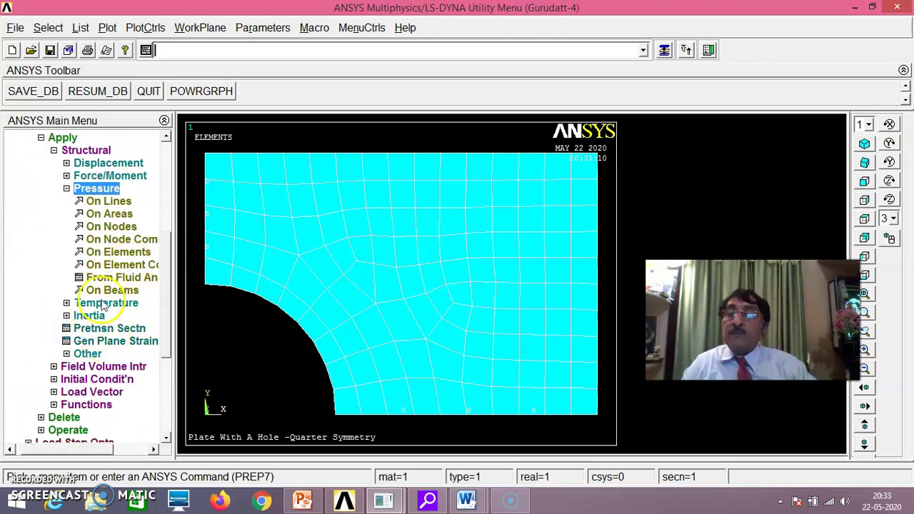
click(111, 202)
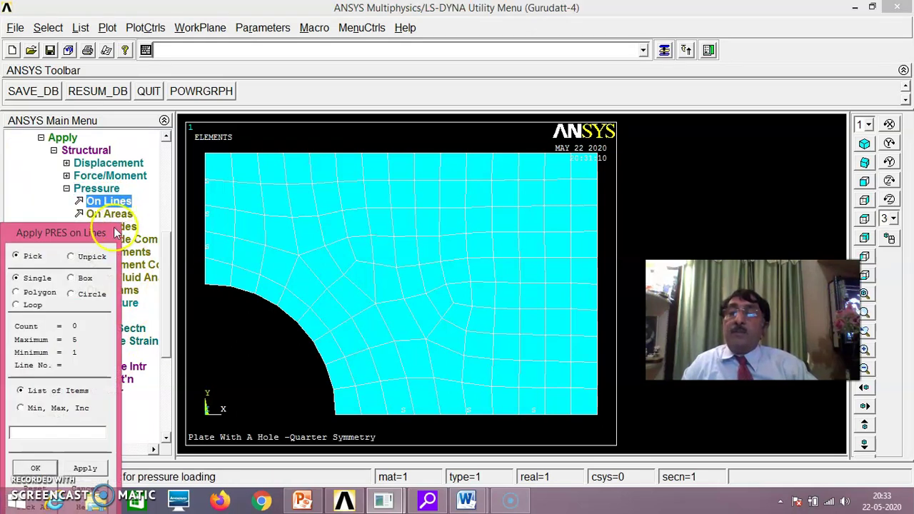
drag(93, 239, 135, 126)
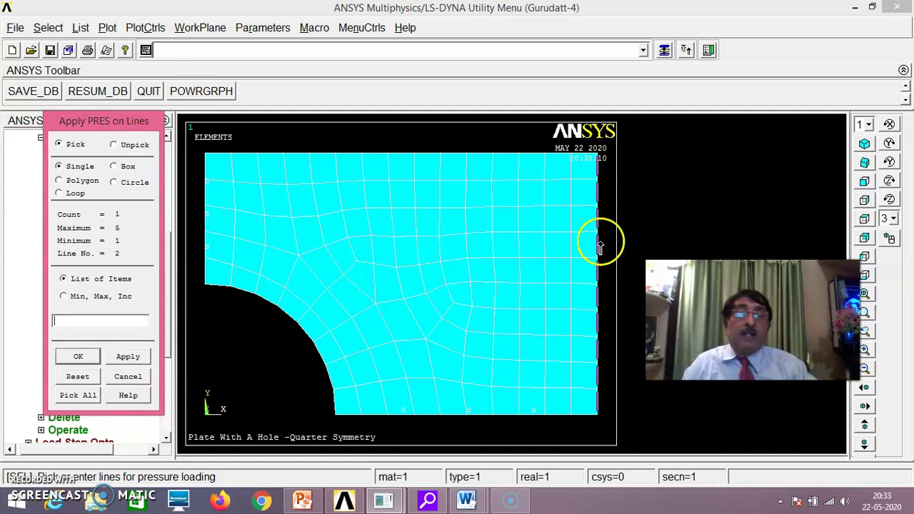
click(79, 357)
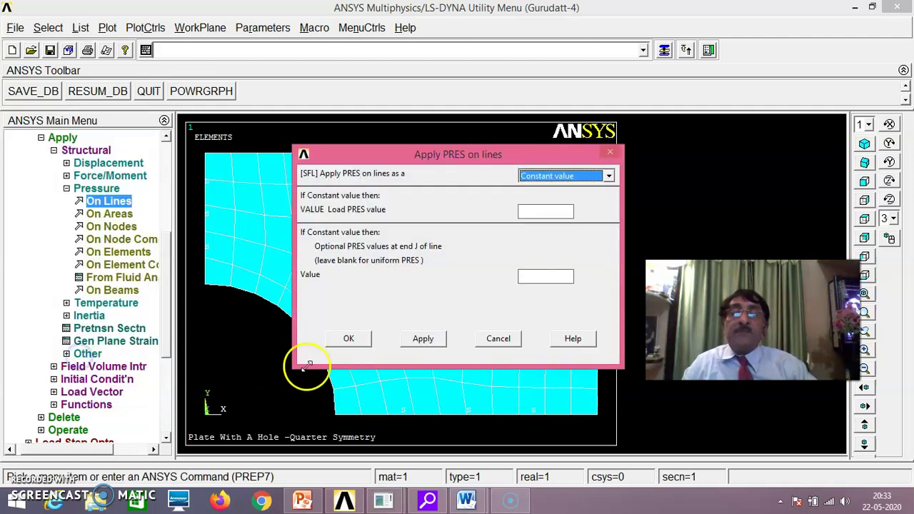
click(535, 212)
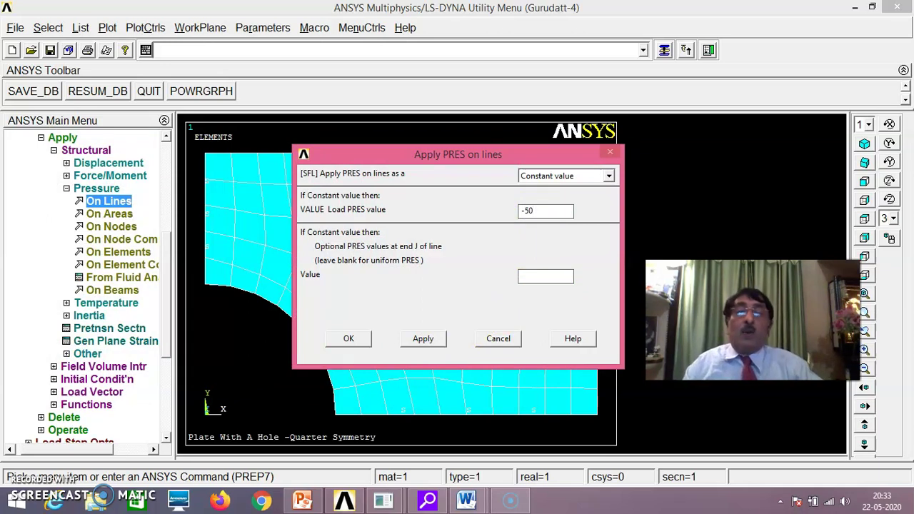
click(349, 339)
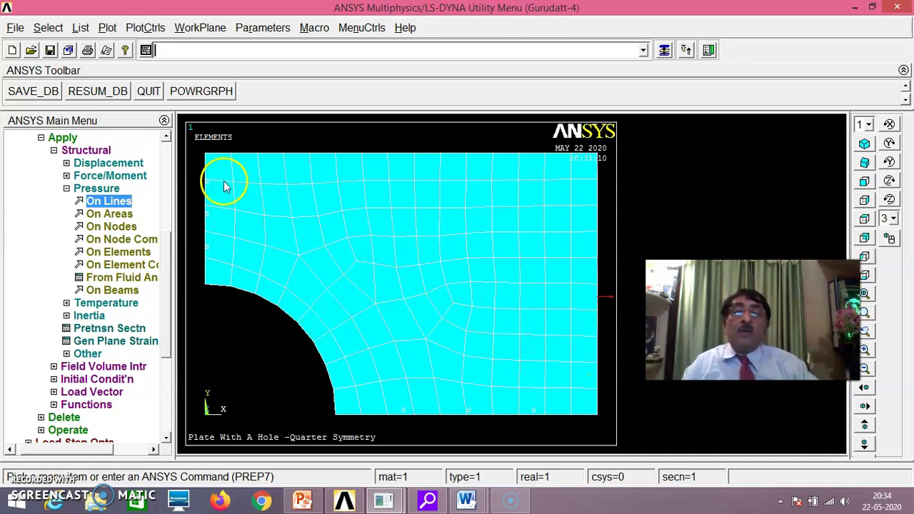
click(30, 91)
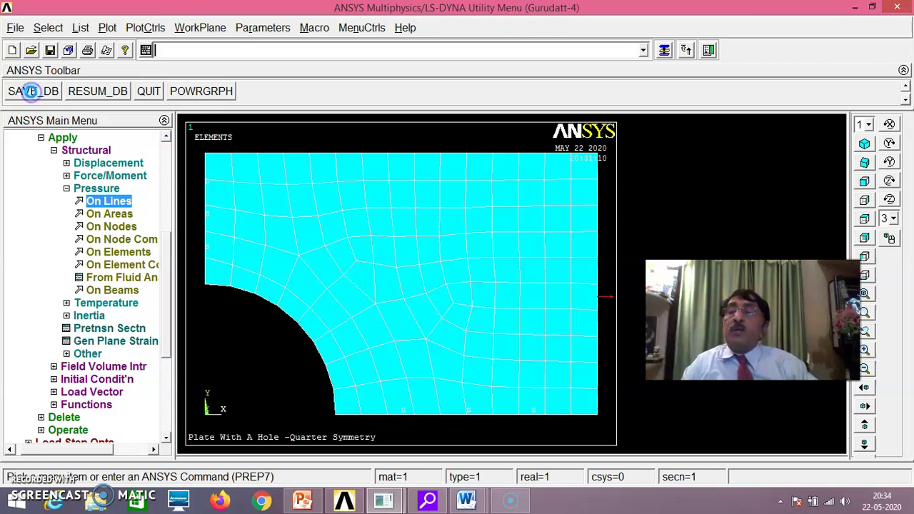